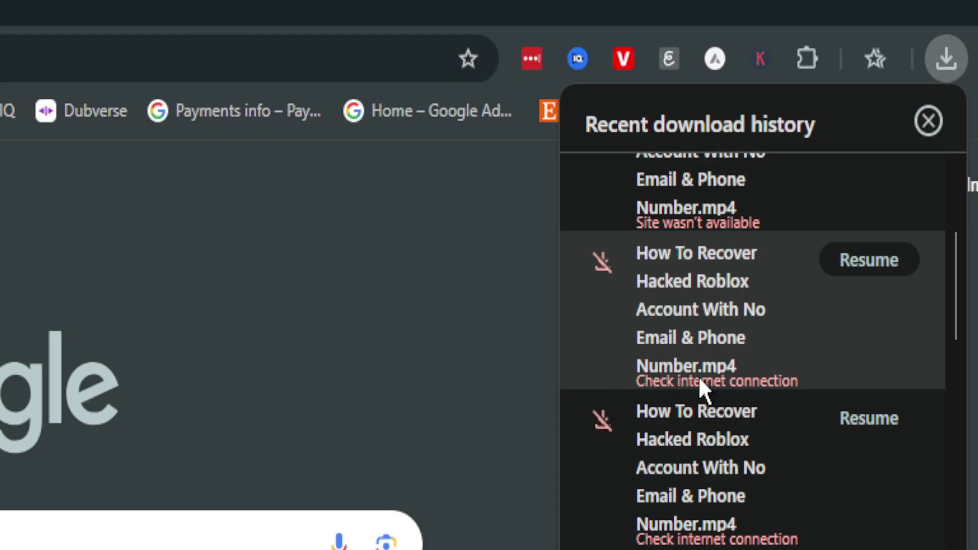
Scroll through Chrome's recent download history showing the failed .mp4 downloads.
scroll(829, 386, up, 3)
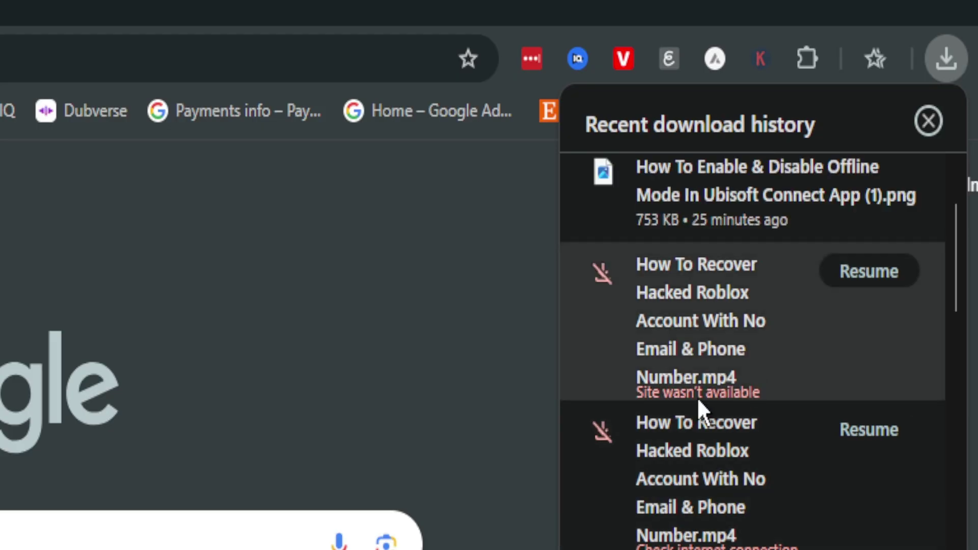
scroll(753, 387, down, 6)
scroll(754, 386, down, 3)
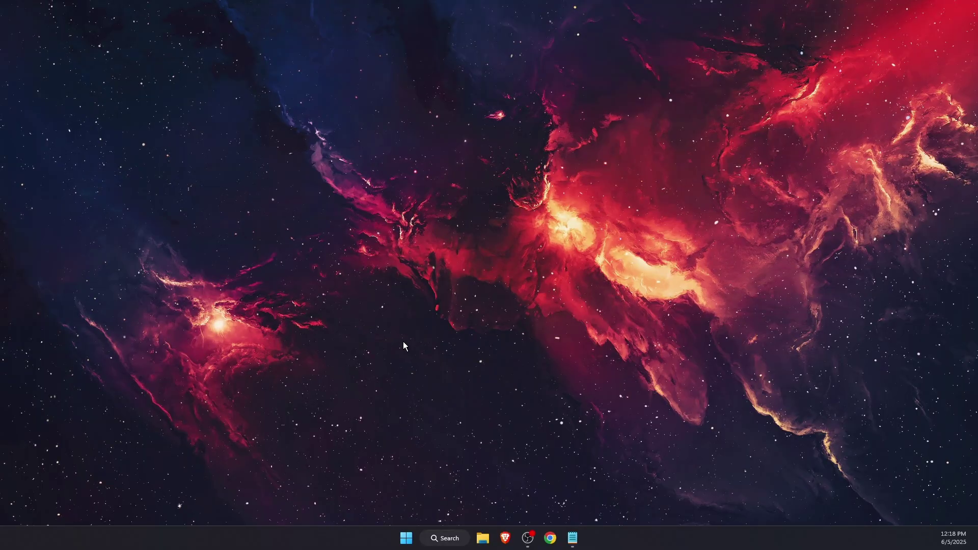
Search for 'cmd' and run Command Prompt as administrator.
click(448, 537)
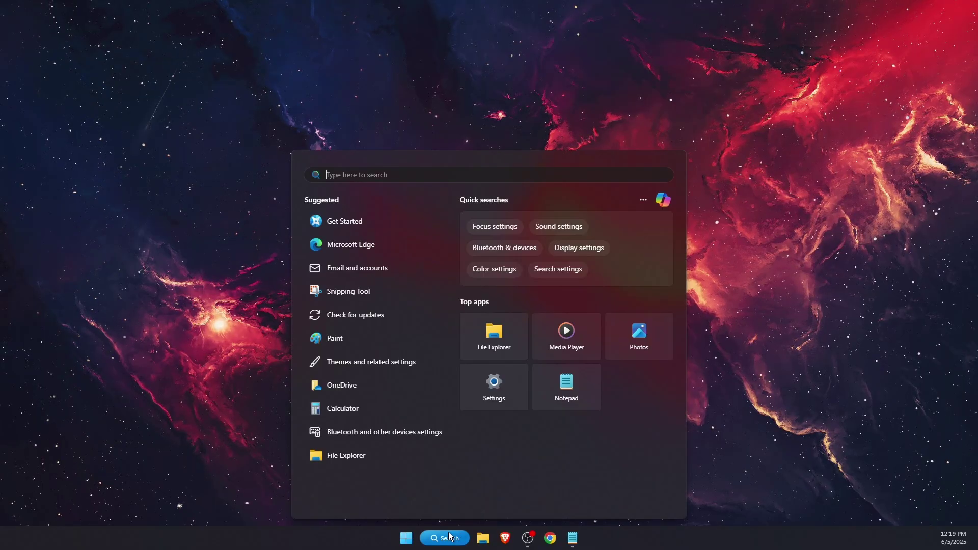
text(cmd)
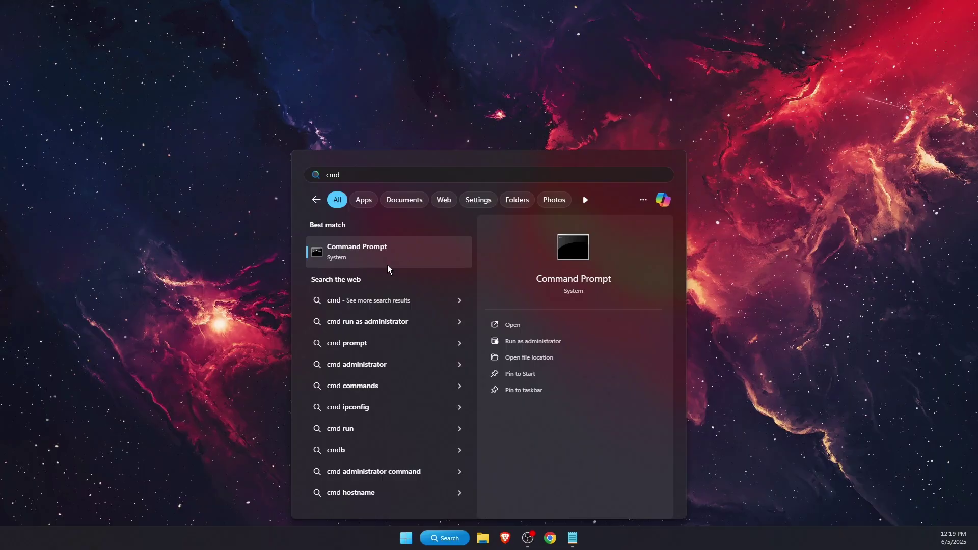
right_click(377, 254)
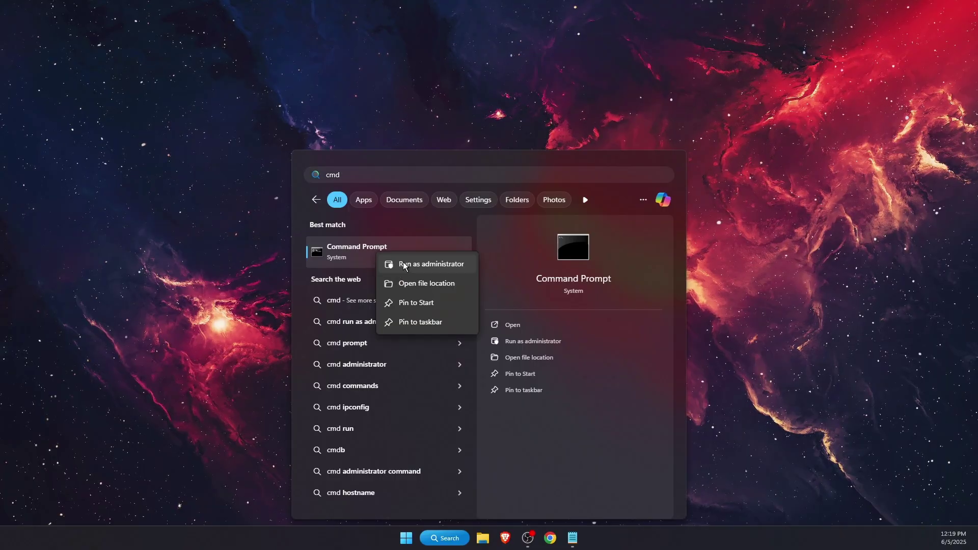
click(407, 264)
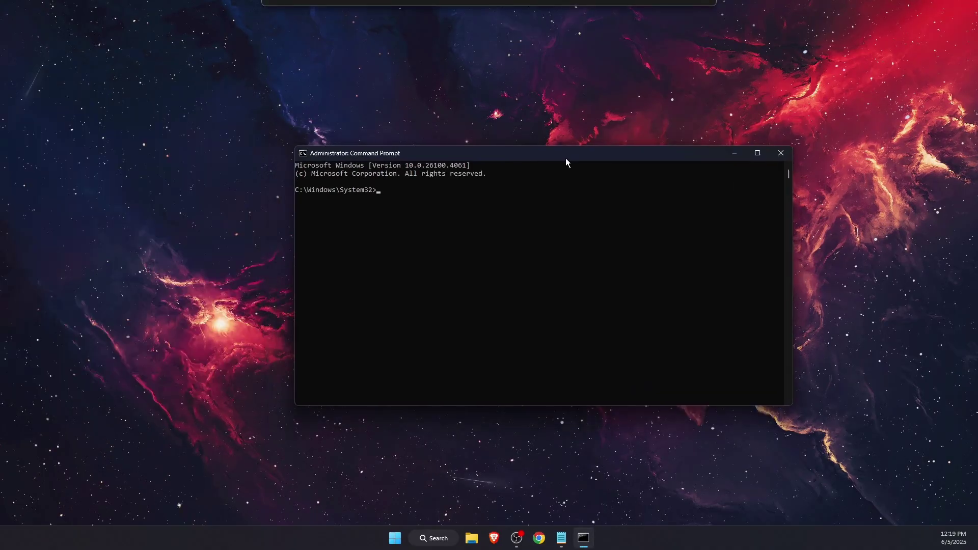
Flush the DNS cache and renew the IP address with ipconfig /flushdns and ipconfig /renew.
drag(478, 155, 423, 151)
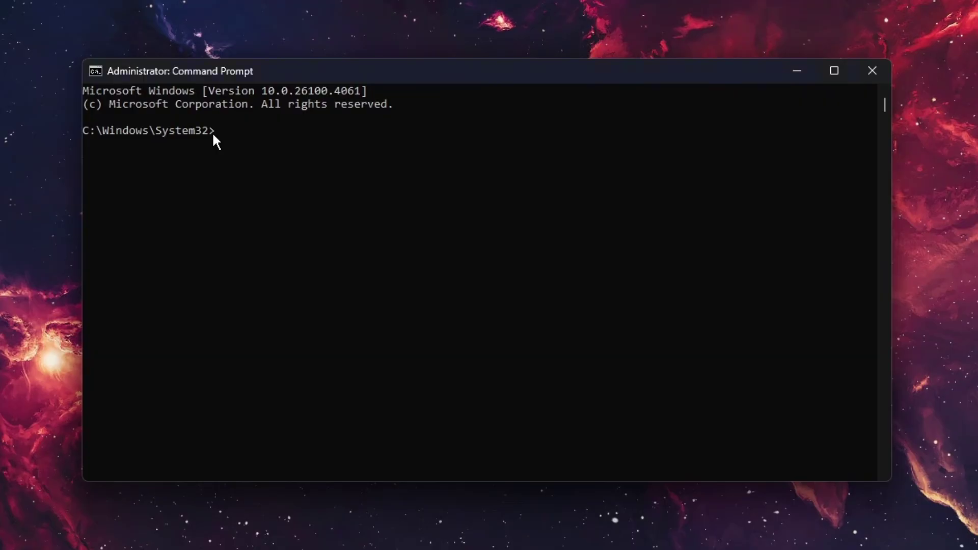
click(322, 185)
text(ipconf)
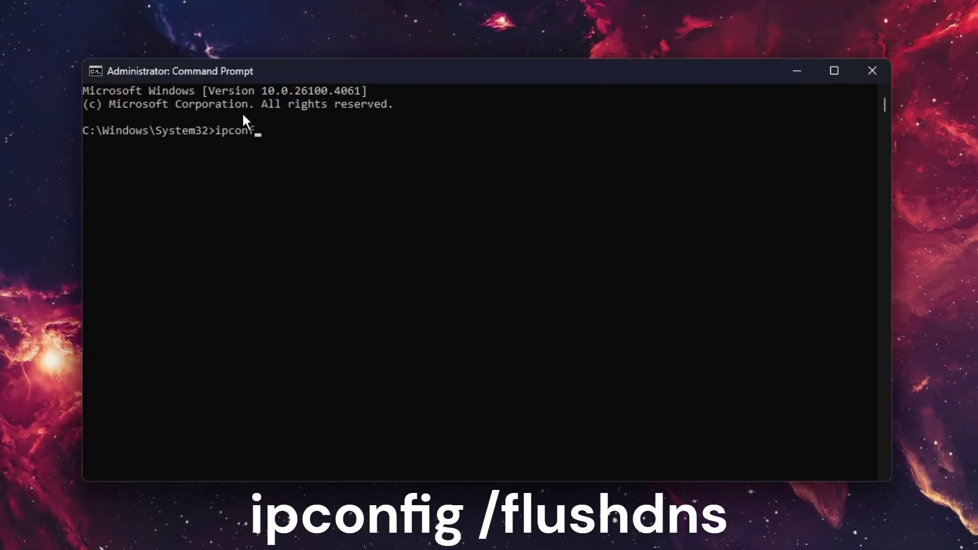
text(ig /f)
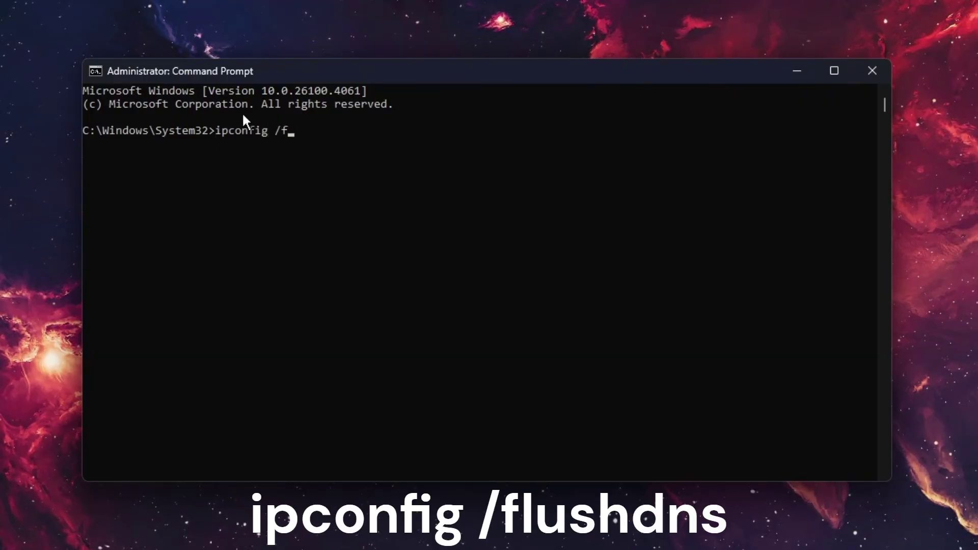
text(lushdns)
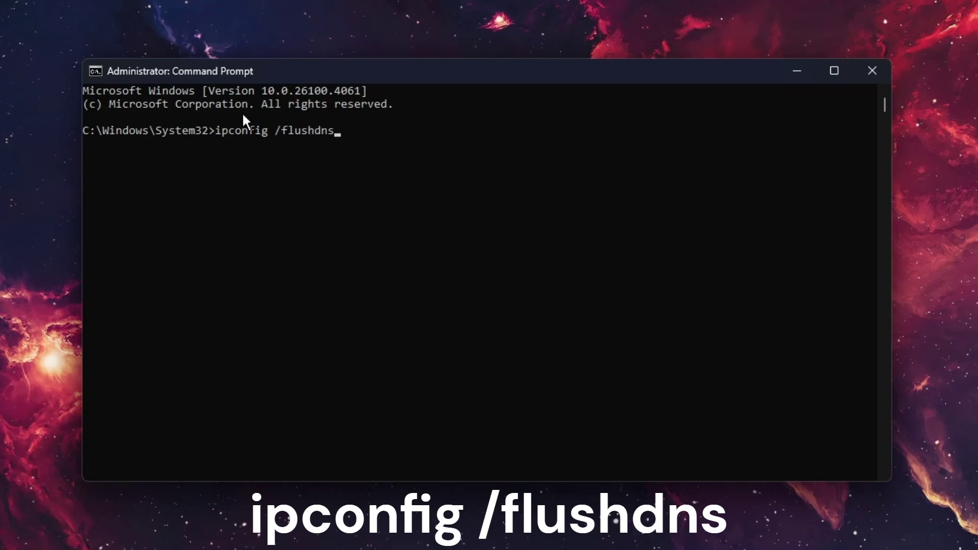
key(Return)
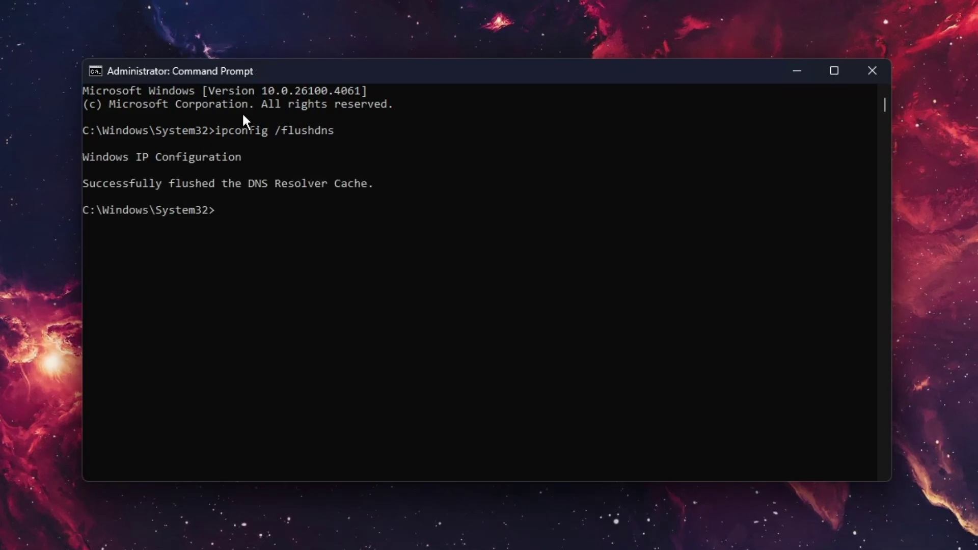
text(ipconfig )
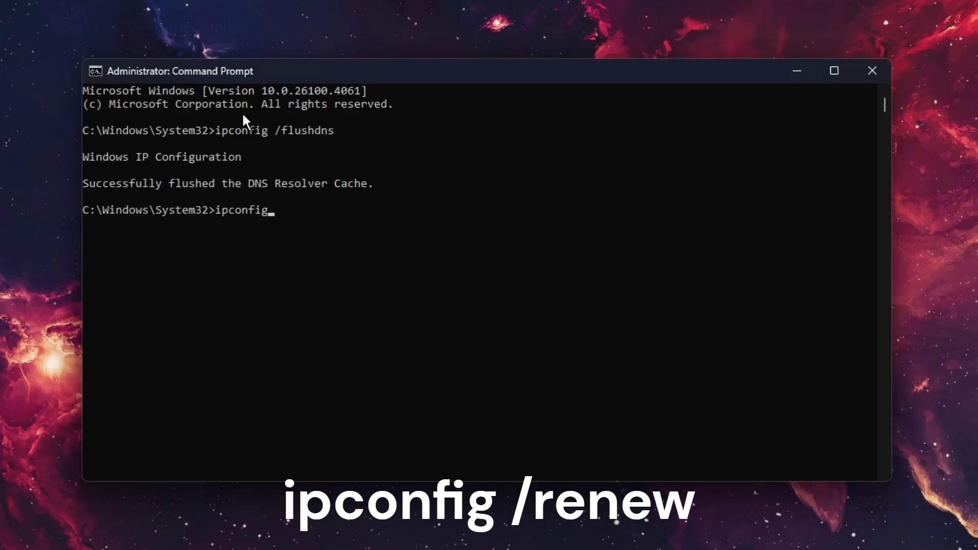
text(/)
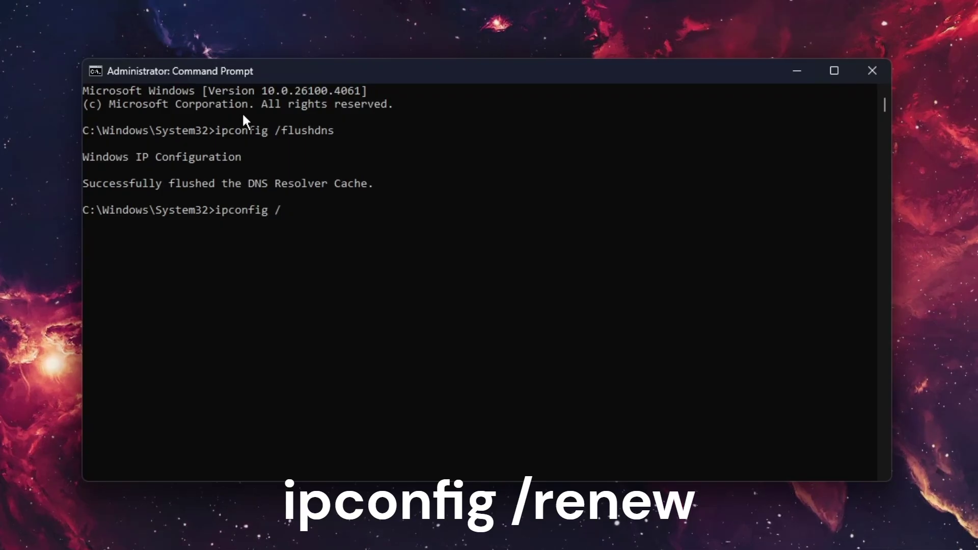
text(renew)
key(Return)
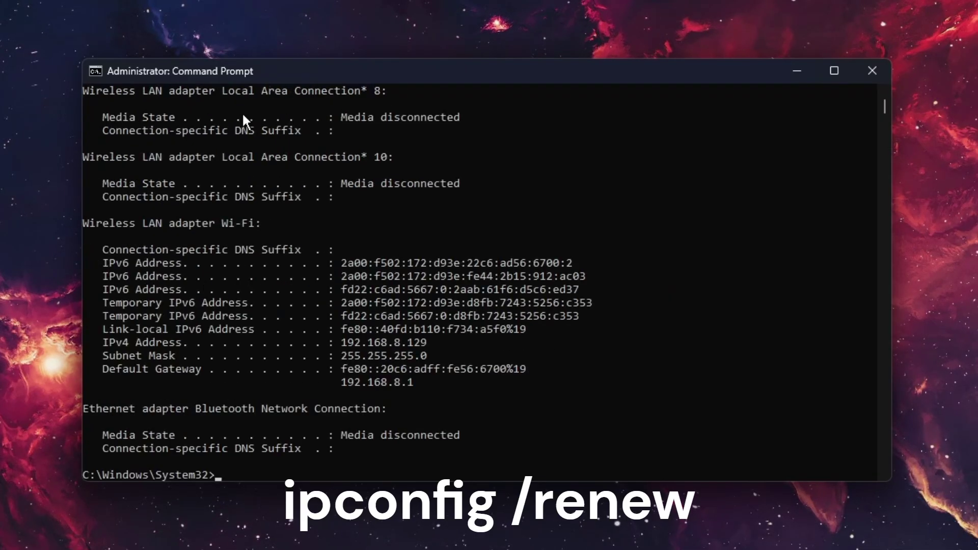
Reset the Winsock catalog with netsh winsock reset and close the console.
scroll(243, 115, down, 3)
click(243, 115)
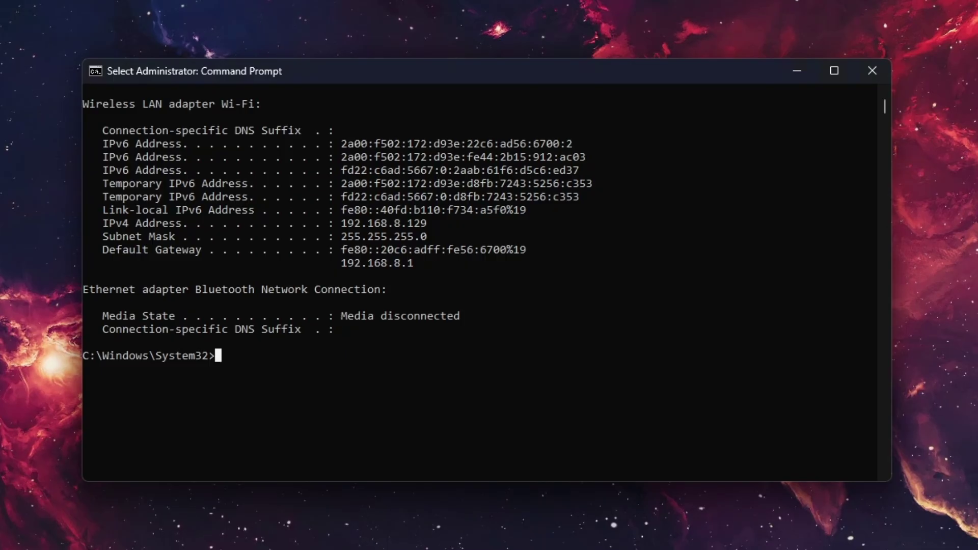
text(netsh winsock reset)
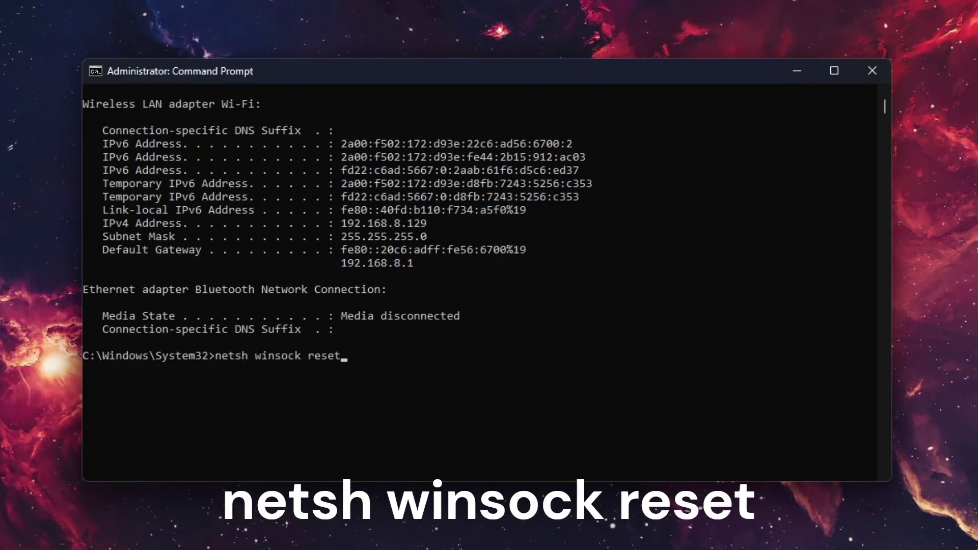
key(Return)
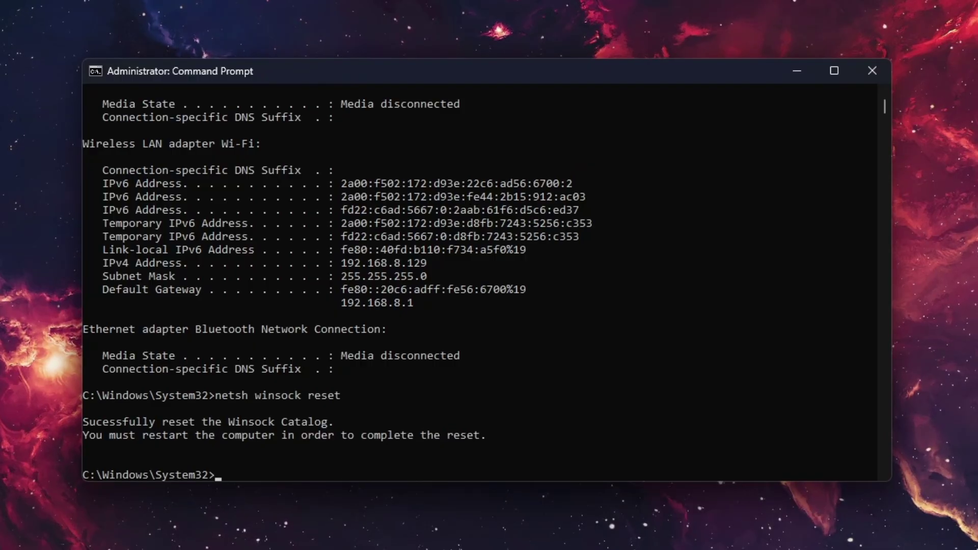
key(Return)
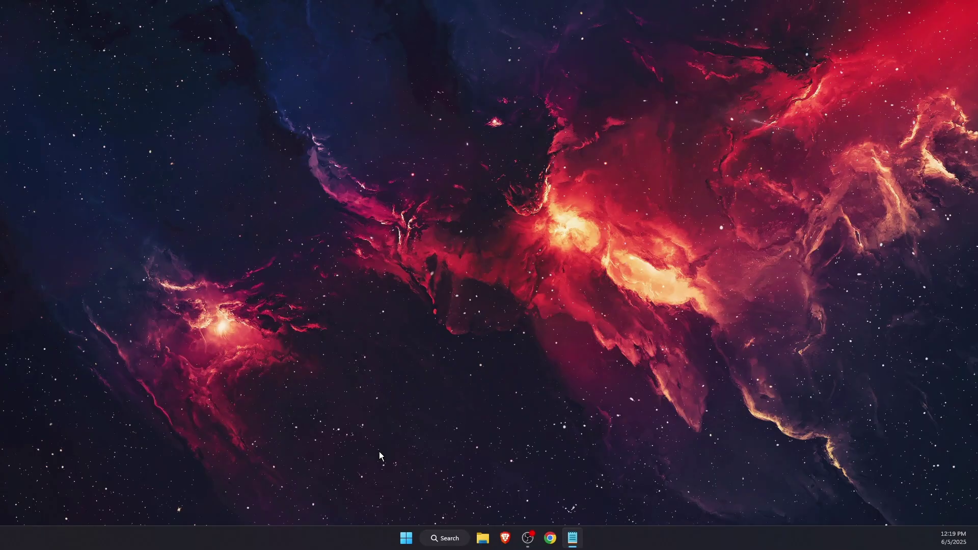
Check the Start menu power options, then search 'control' to list Control Panel.
click(406, 538)
click(616, 503)
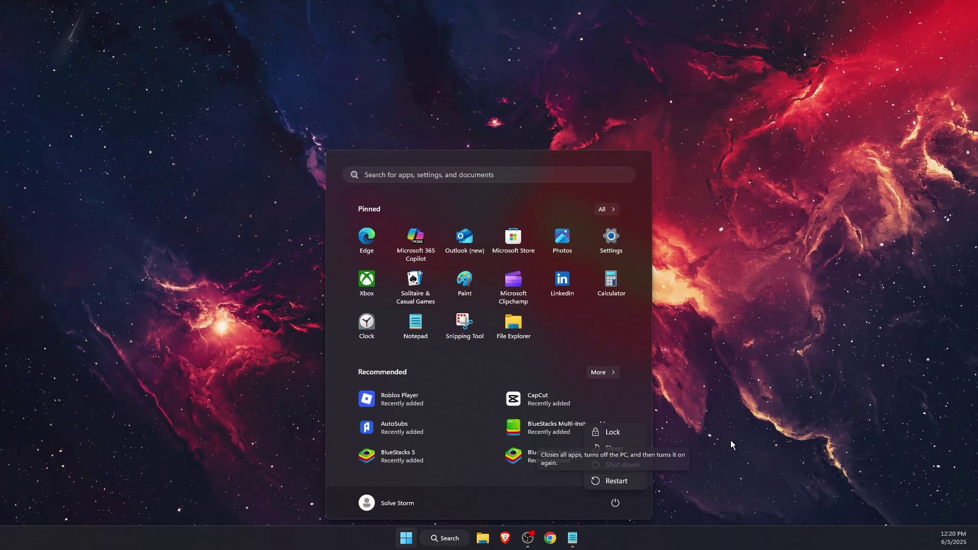
key(Escape)
key(Escape)
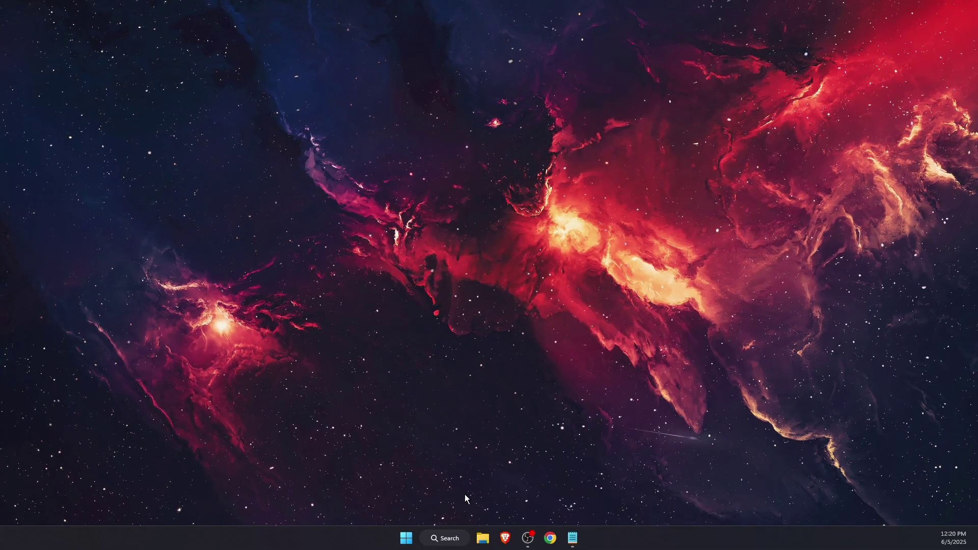
click(450, 539)
text(control)
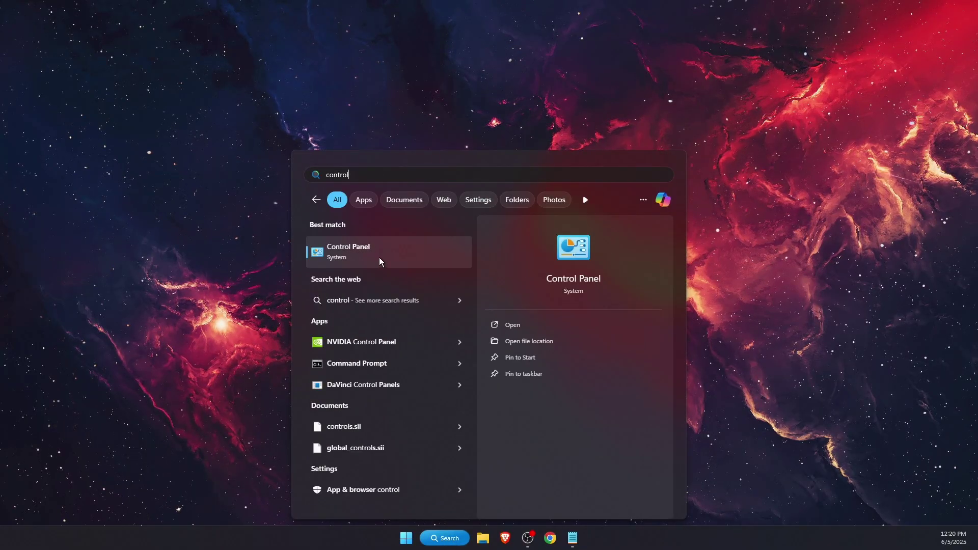
Open Control Panel in Category view and go to Network and Sharing Center.
click(379, 258)
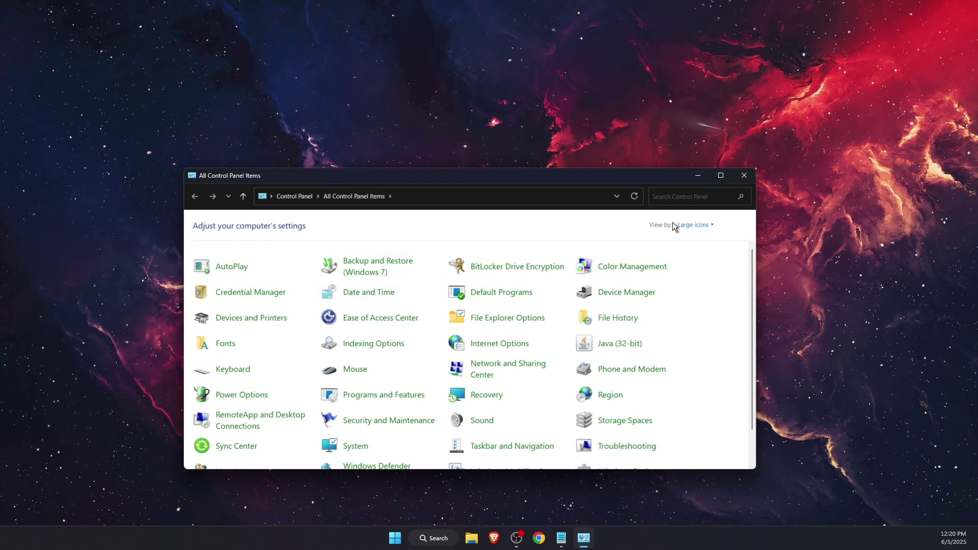
click(693, 224)
click(692, 238)
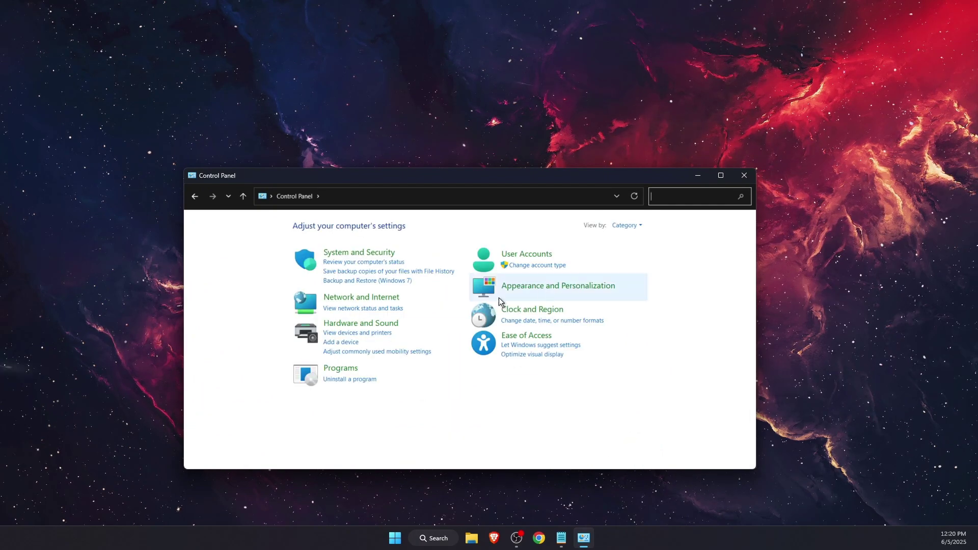
click(364, 299)
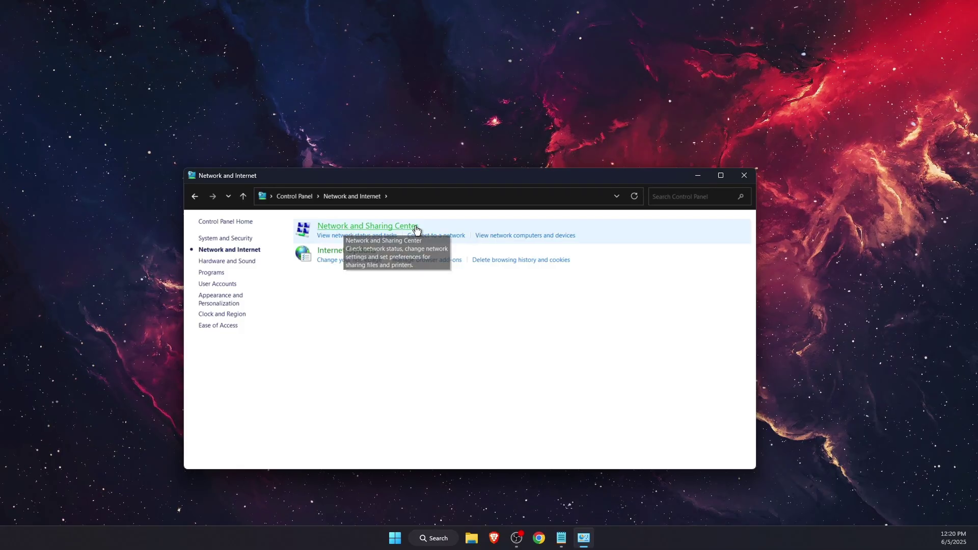
click(343, 227)
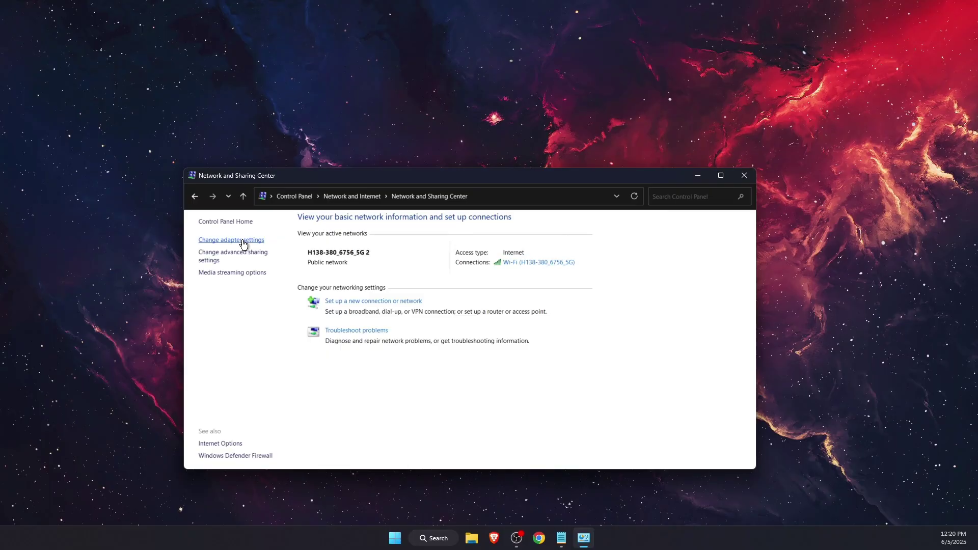
Open the Wi-Fi adapter's Properties from the network adapter list.
click(241, 241)
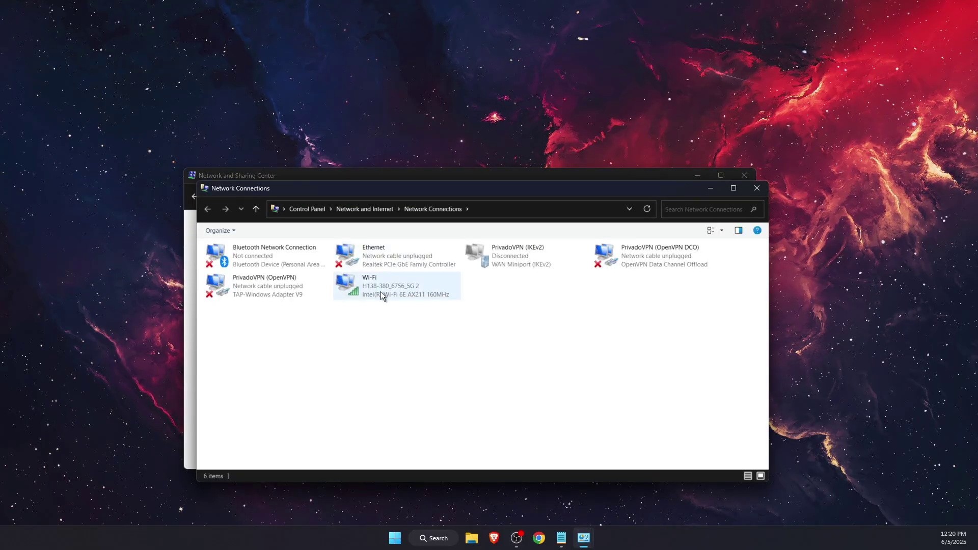
click(384, 292)
right_click(388, 285)
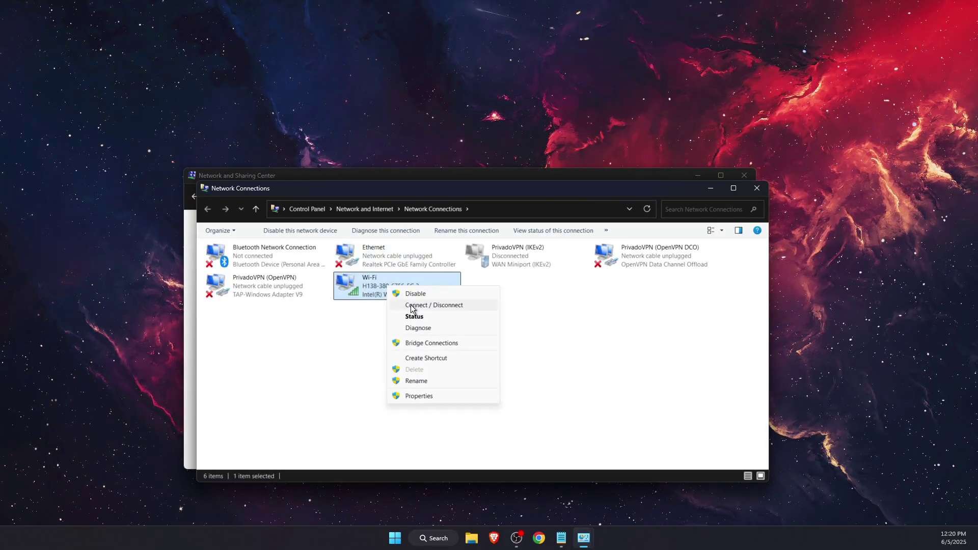
click(413, 395)
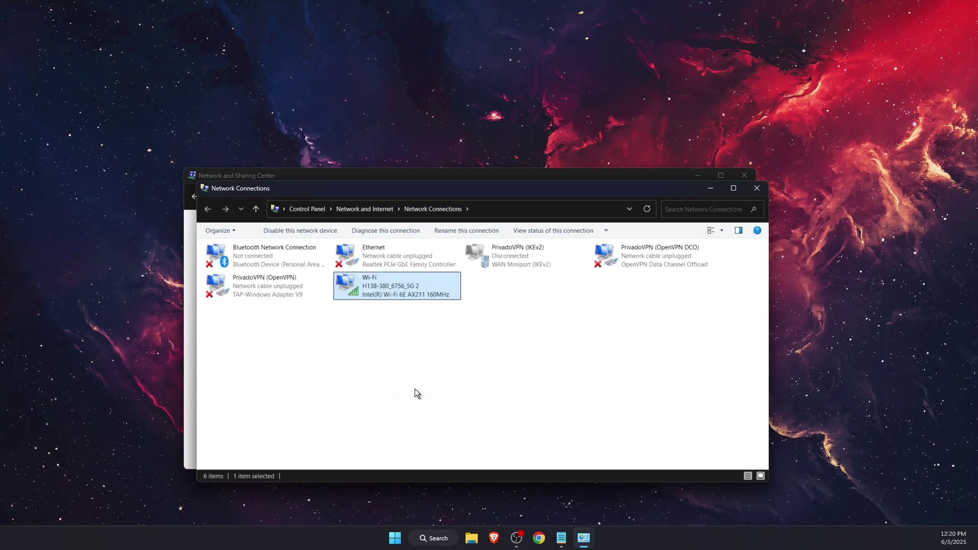
Set the Wi-Fi IPv4 DNS servers manually to 8.8.8.8 and 8.8.4.4.
drag(301, 232, 427, 207)
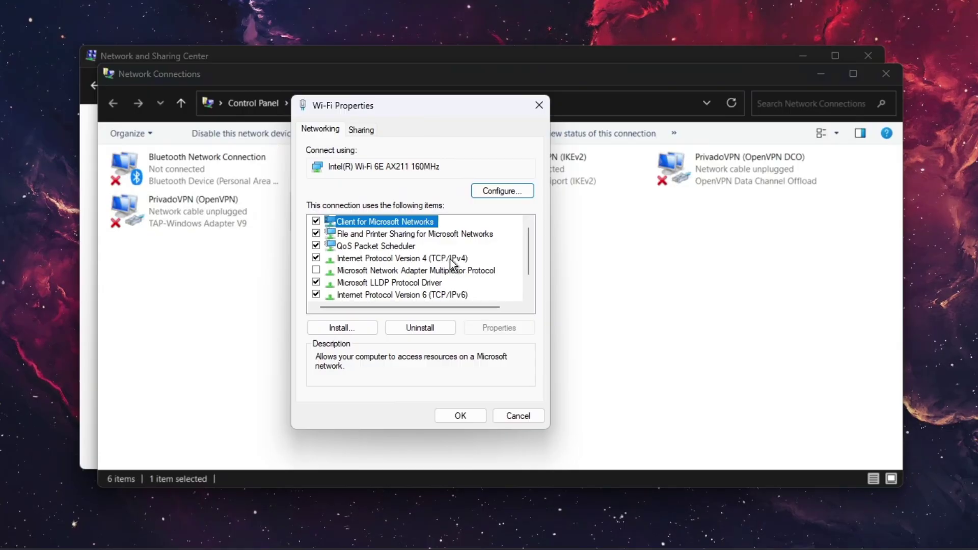
click(450, 259)
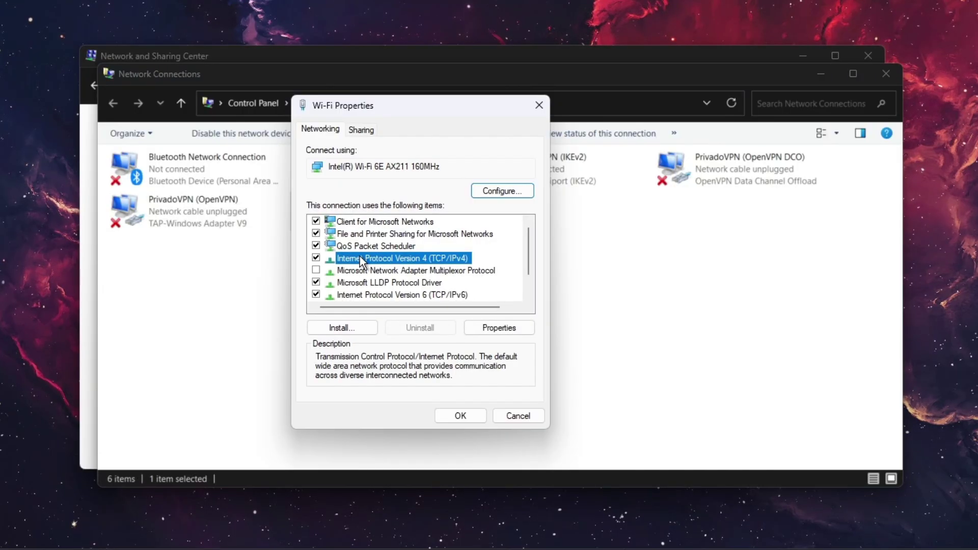
double_click(451, 255)
click(382, 346)
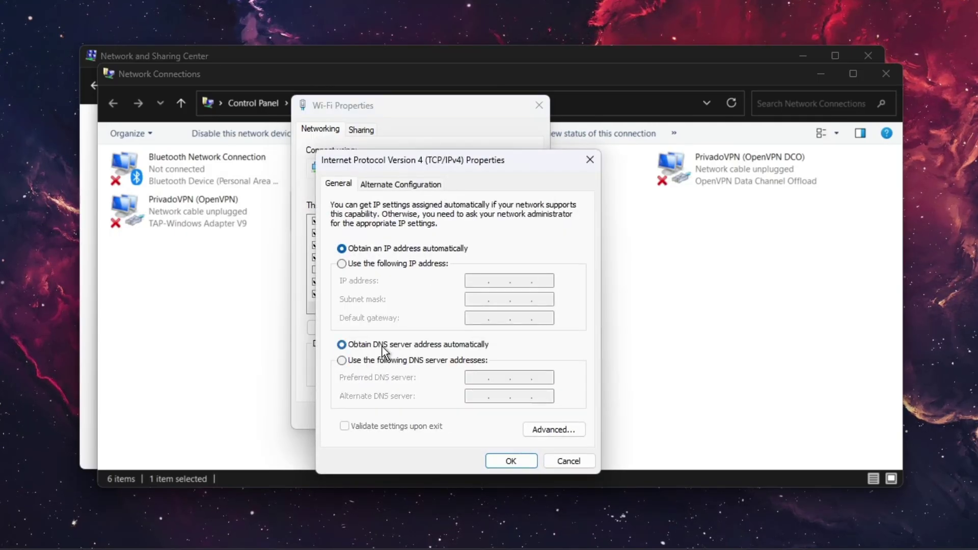
click(434, 363)
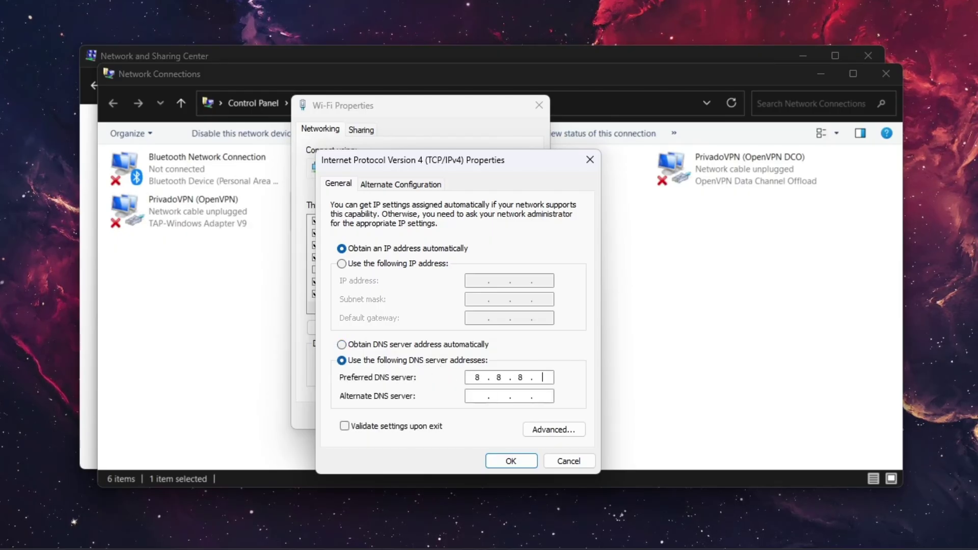
key(Tab)
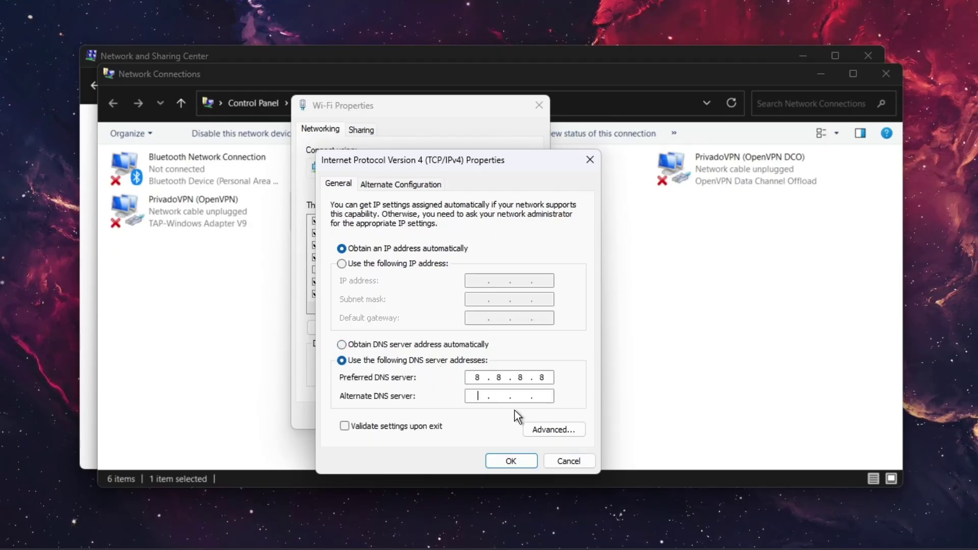
text(8.8.4.4)
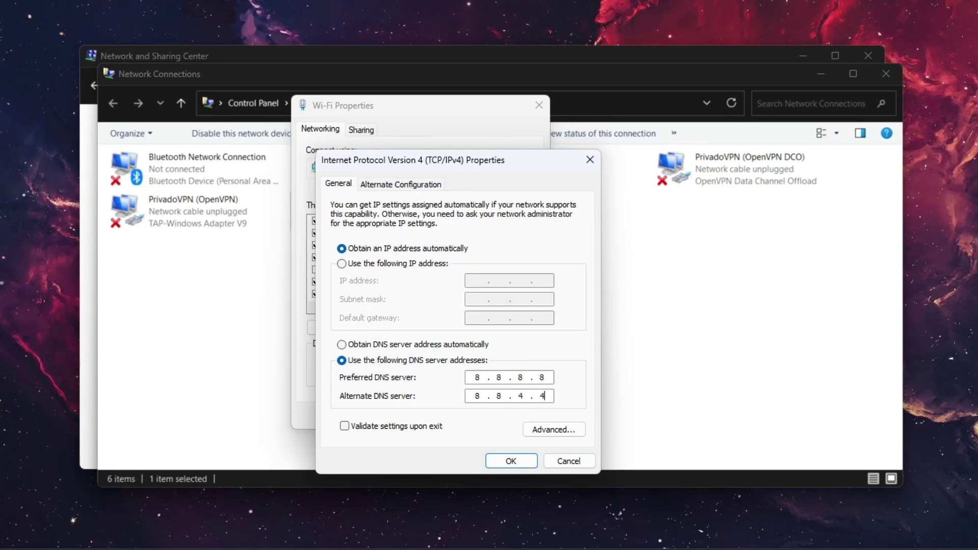
click(511, 461)
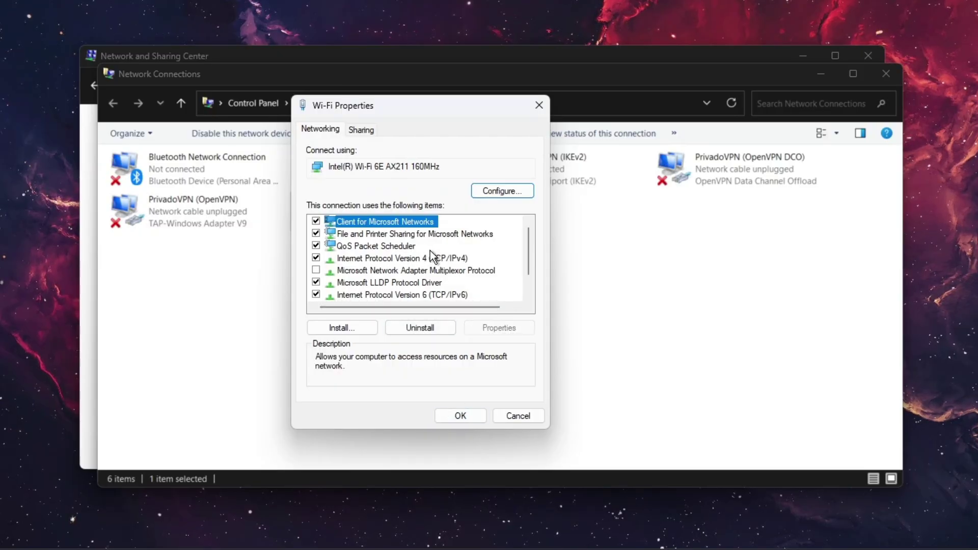
Uncheck IPv6 for the Wi-Fi connection and save its properties.
scroll(430, 252, down, 1)
click(316, 270)
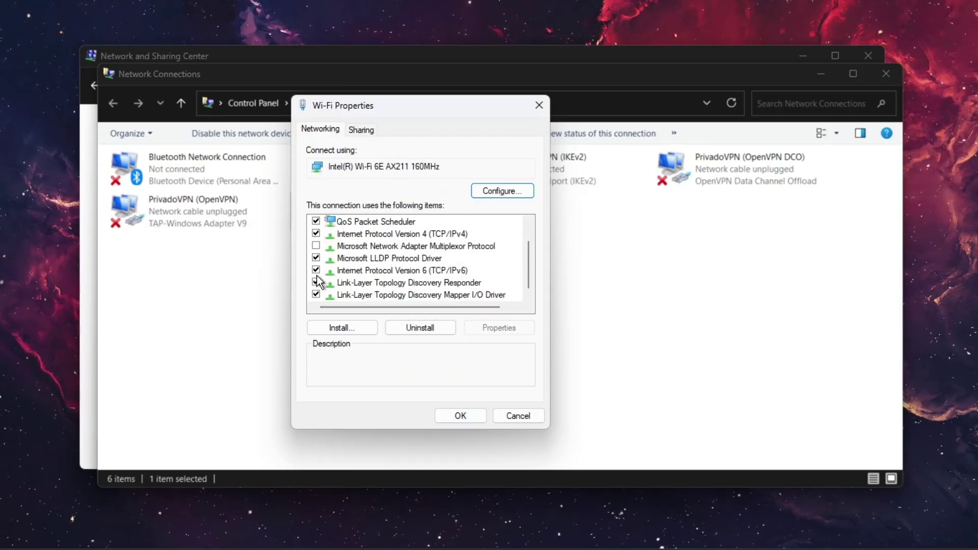
click(476, 416)
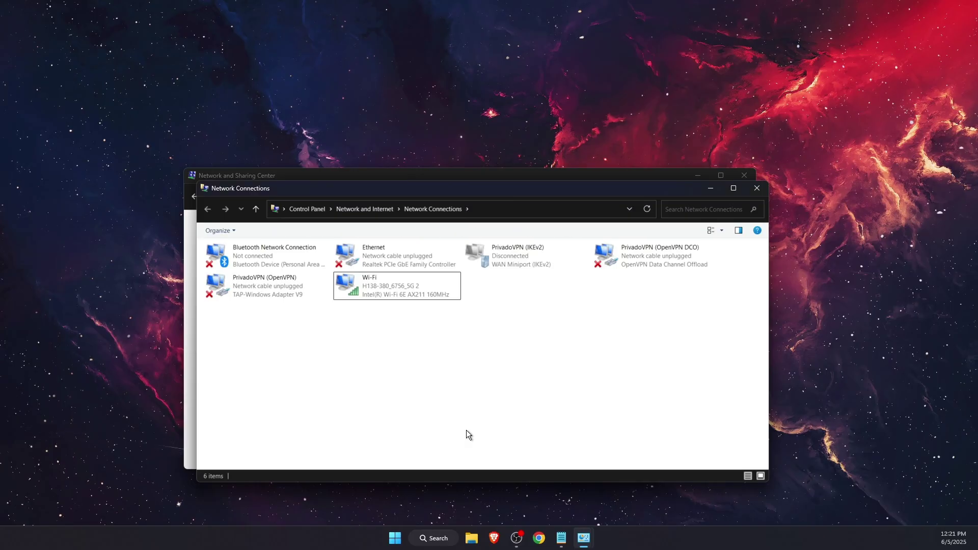
Show the desktop, launch Chrome and open its Downloads settings.
key(super+d)
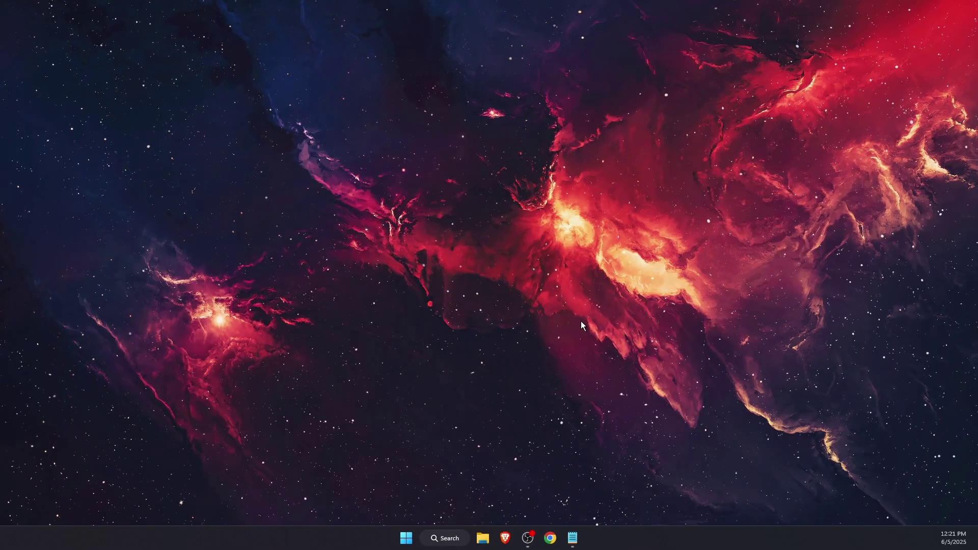
click(506, 539)
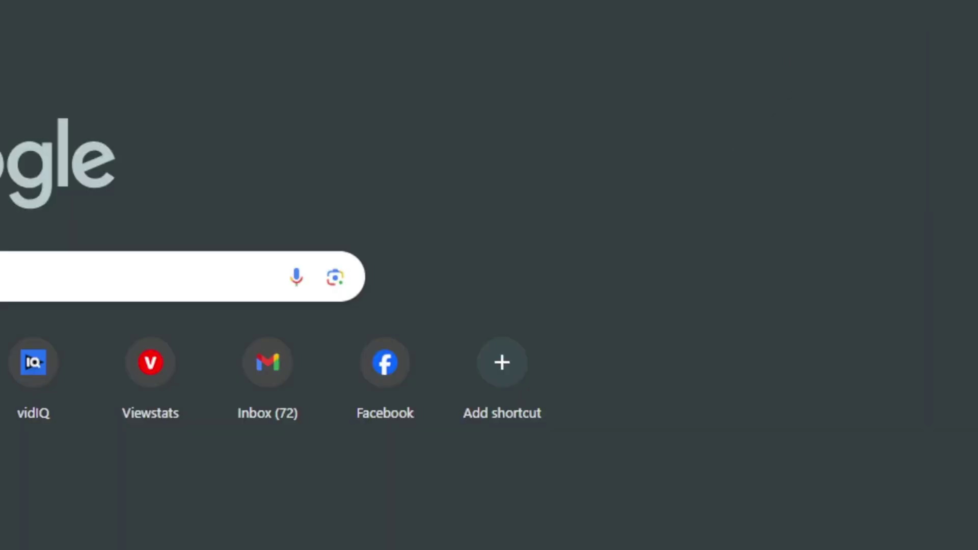
key(alt+f)
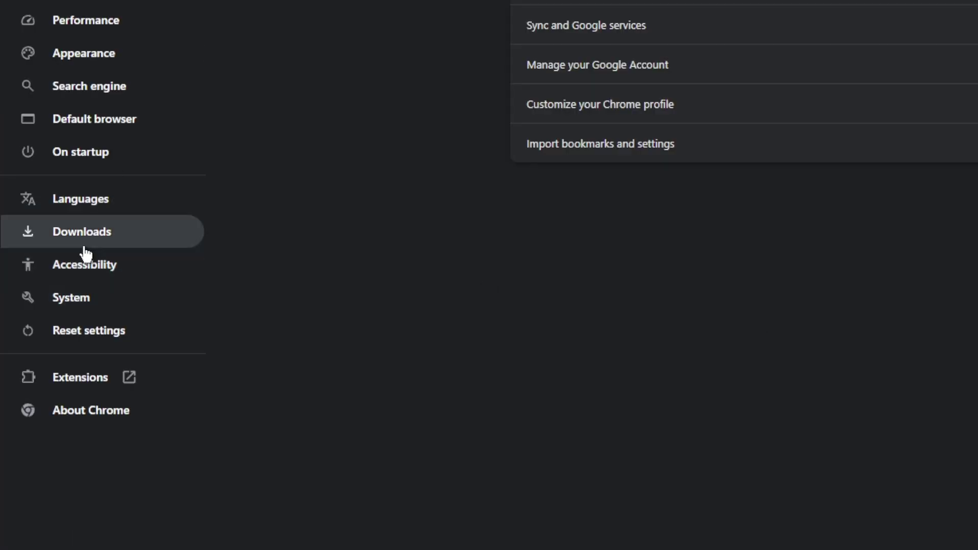
click(99, 235)
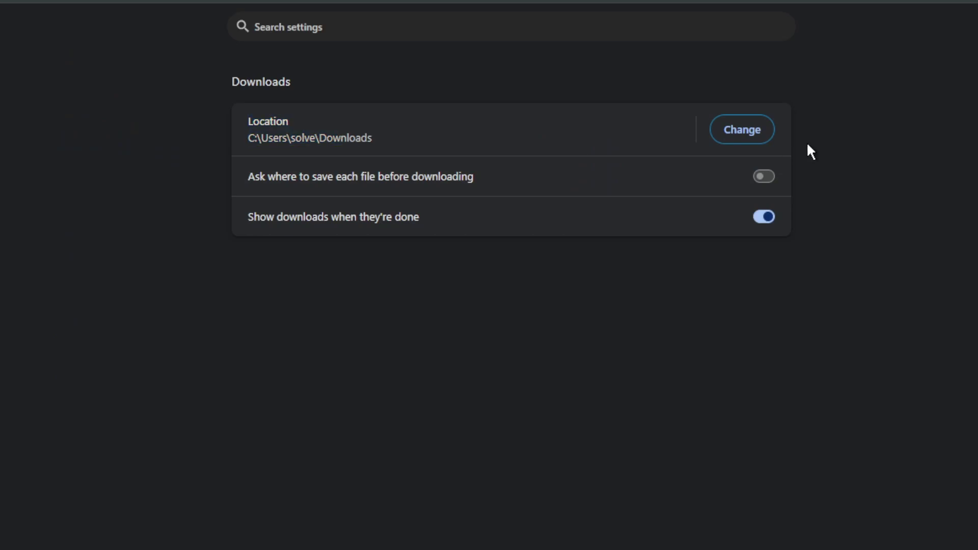
Choose a new download location by browsing This PC > Local Disk (C:).
click(742, 131)
text(S)
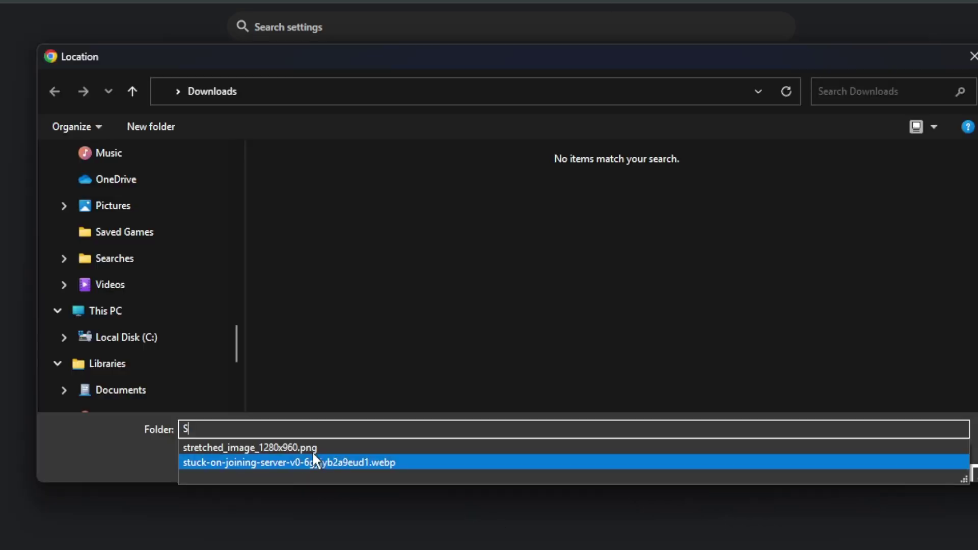
click(84, 315)
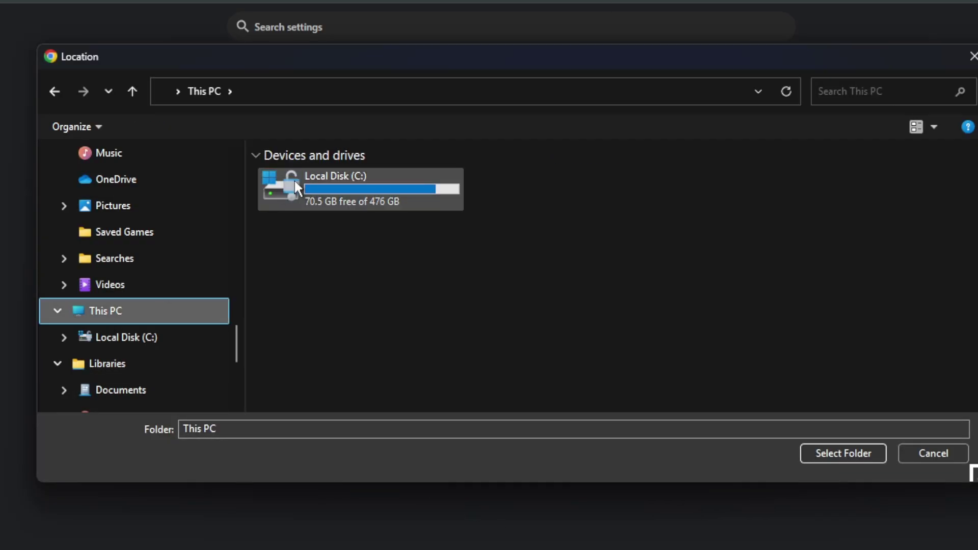
double_click(400, 188)
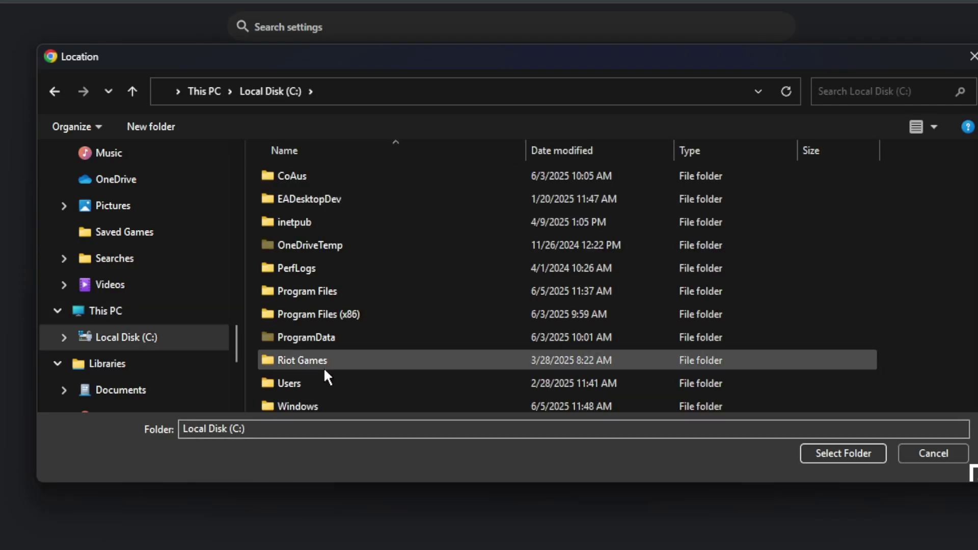
scroll(324, 372, down, 1)
scroll(328, 341, up, 1)
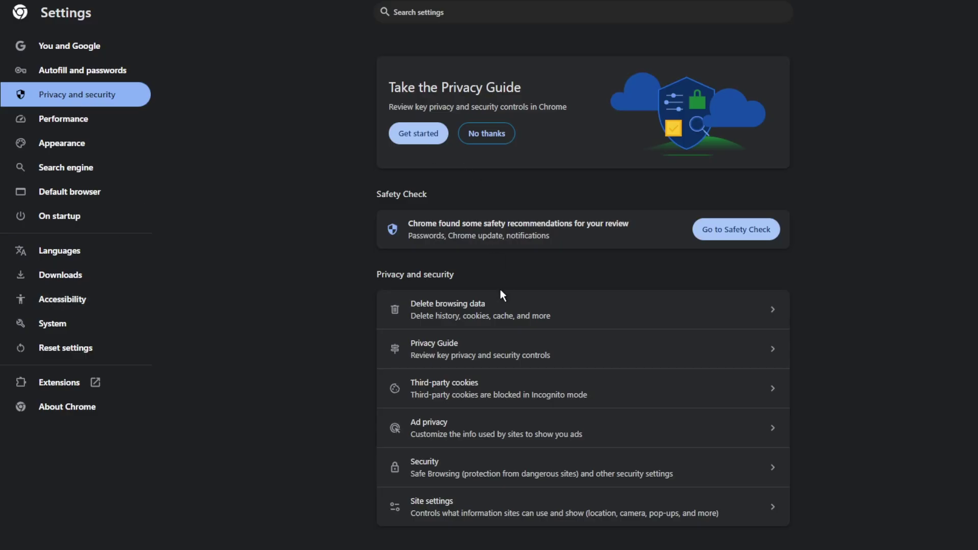
Delete all-time cookies and cached images and files from Chrome's browsing data.
click(465, 318)
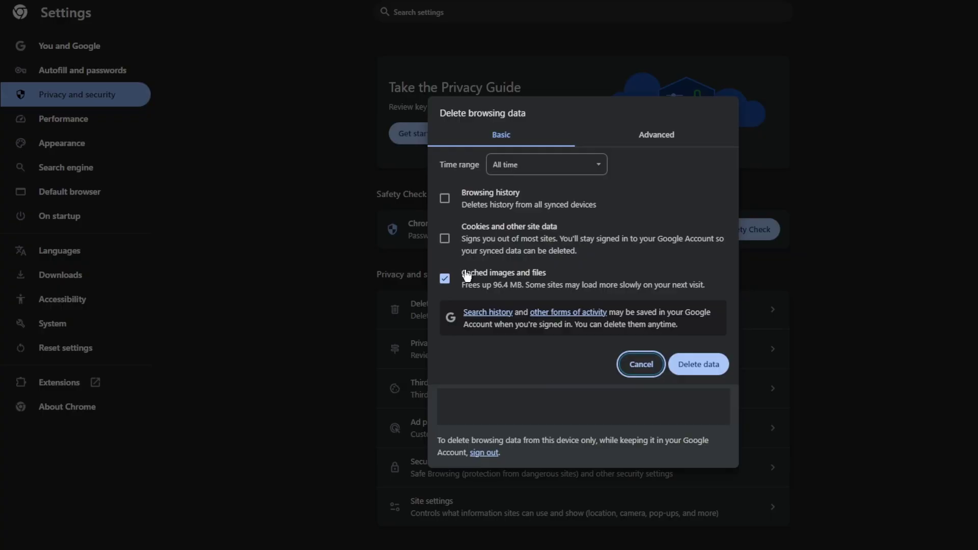
click(477, 243)
click(701, 365)
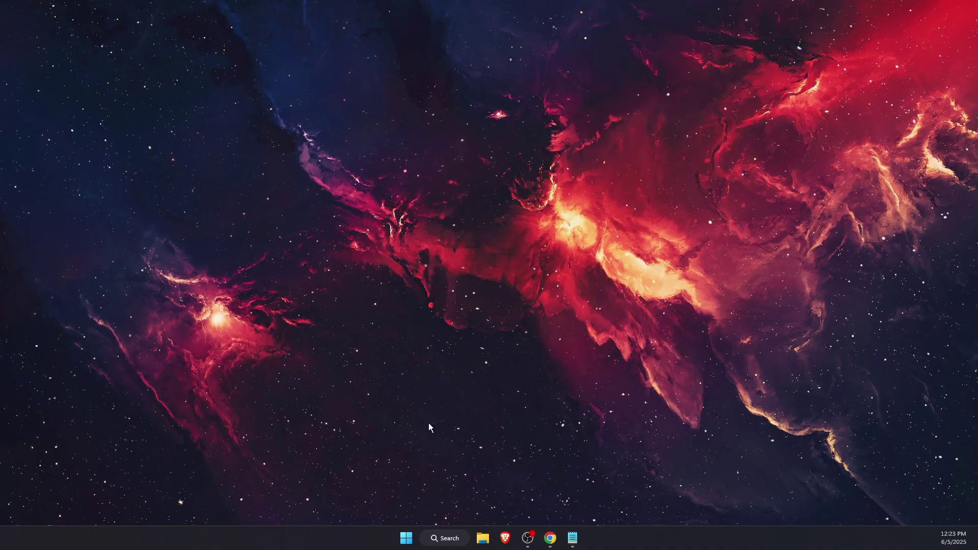
Search 'reg' and launch Registry Editor.
click(448, 538)
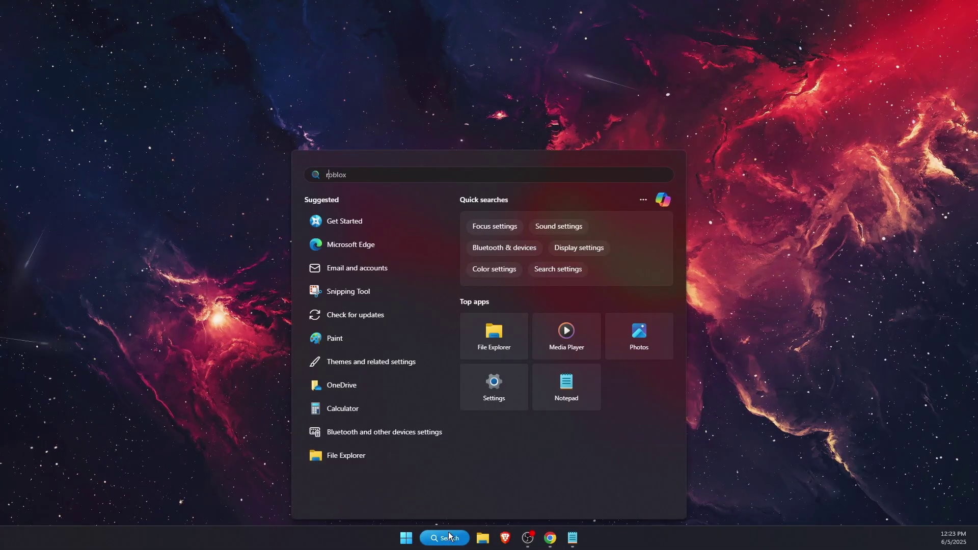
text(rgi)
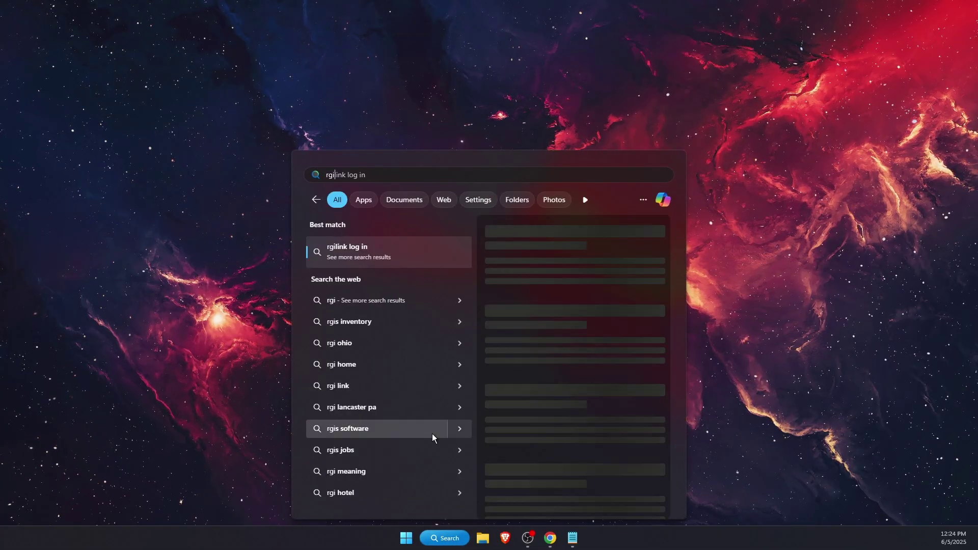
key(BackSpace)
key(BackSpace)
text(e)
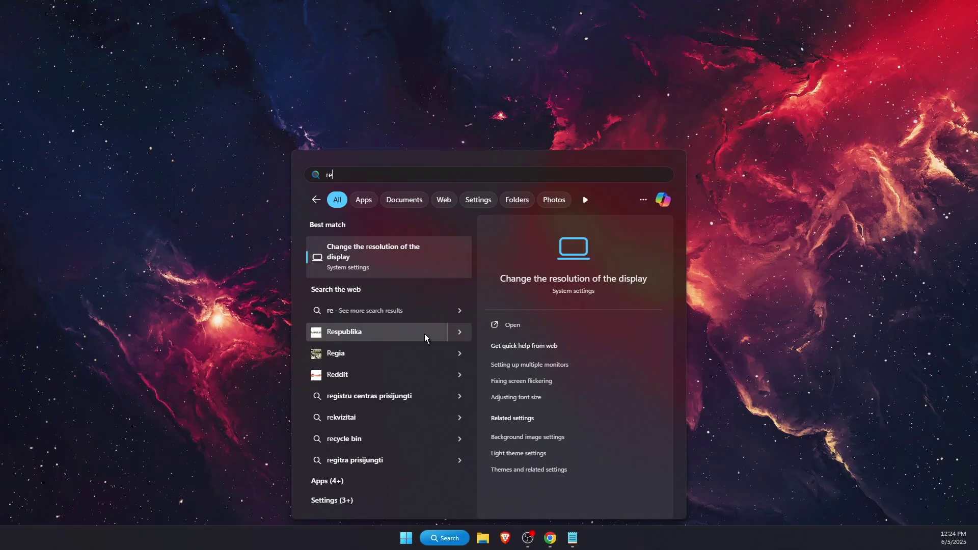
text(gi)
click(366, 258)
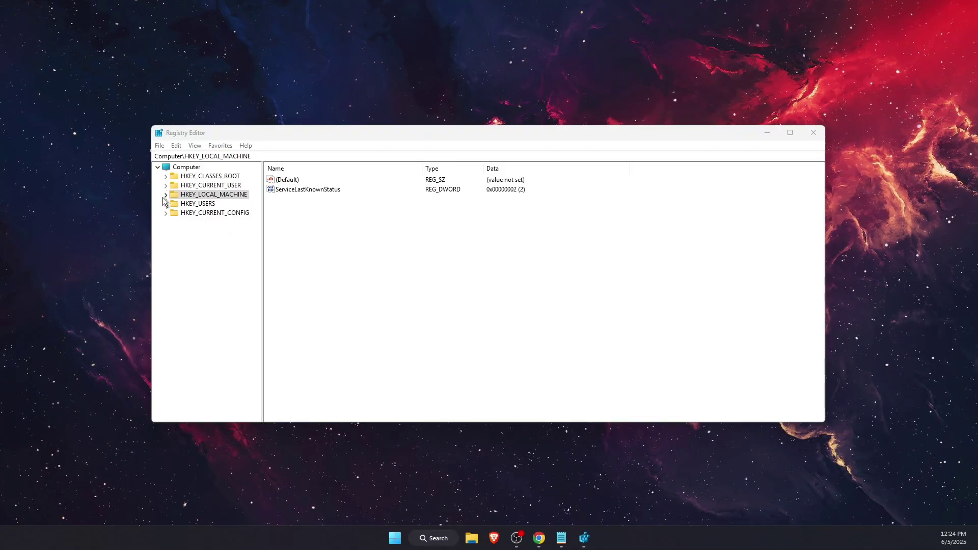
Expand HKEY_LOCAL_MACHINE > SOFTWARE > Microsoft in the registry tree.
click(165, 195)
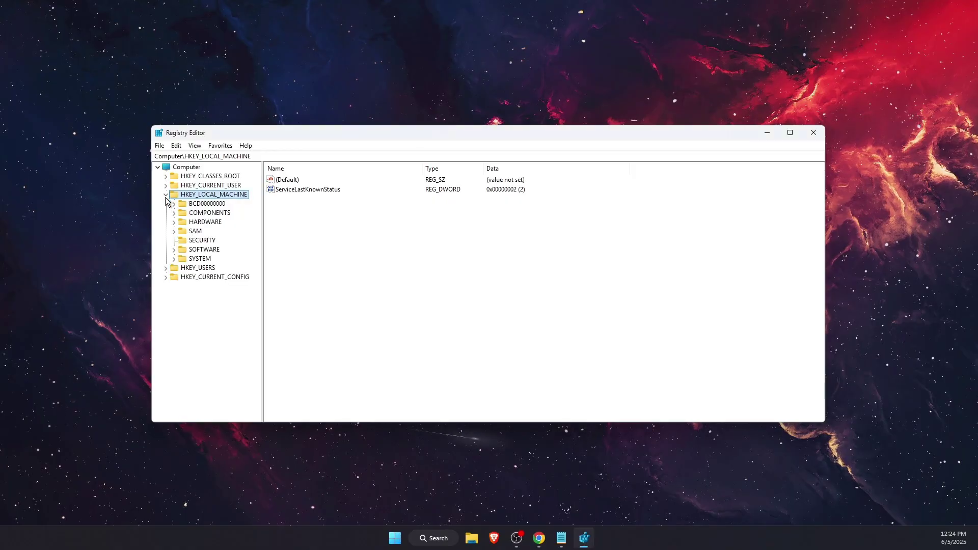
click(173, 250)
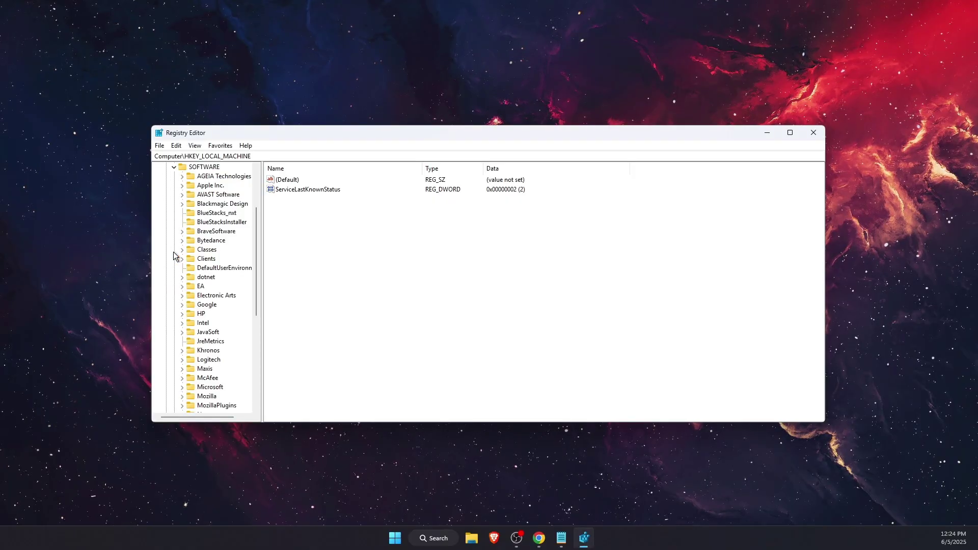
scroll(214, 318, down, 6)
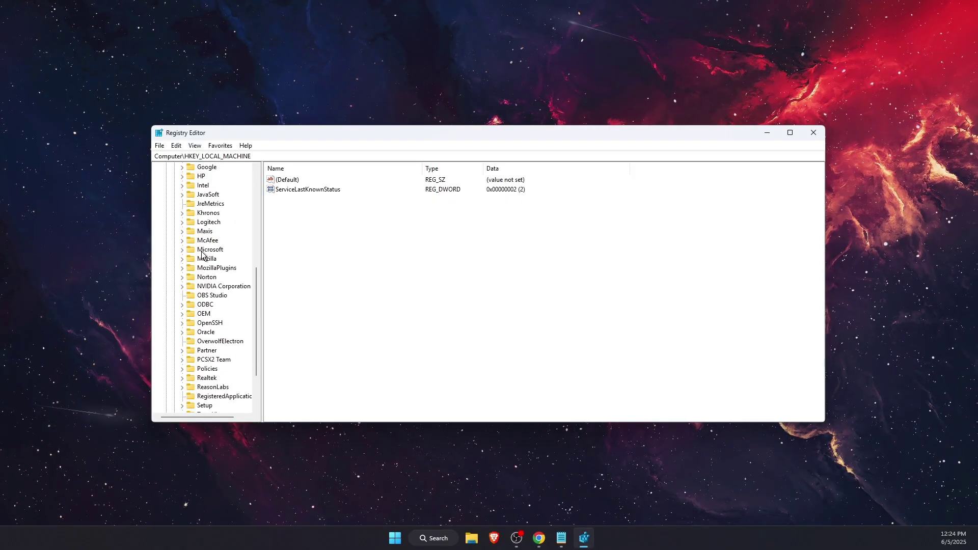
click(183, 250)
scroll(228, 315, down, 3)
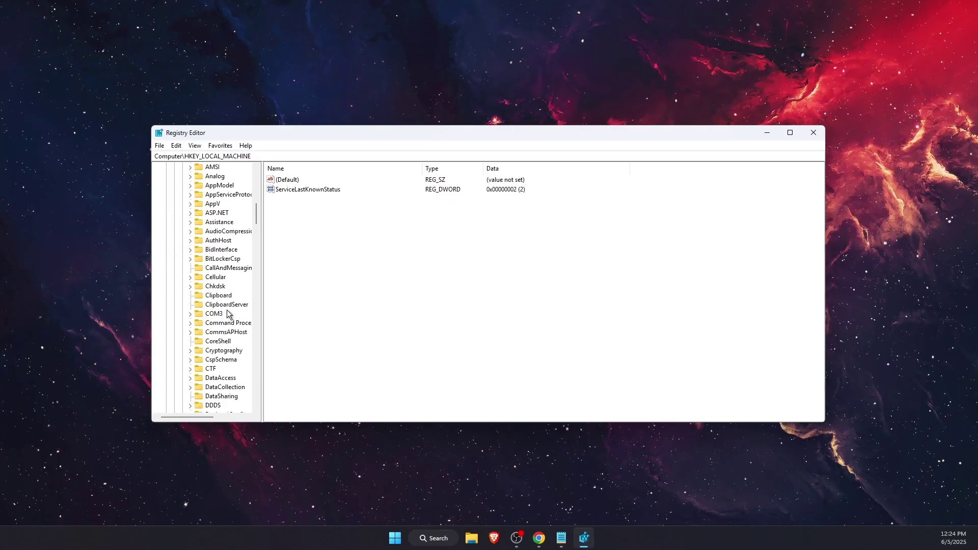
scroll(226, 314, down, 16)
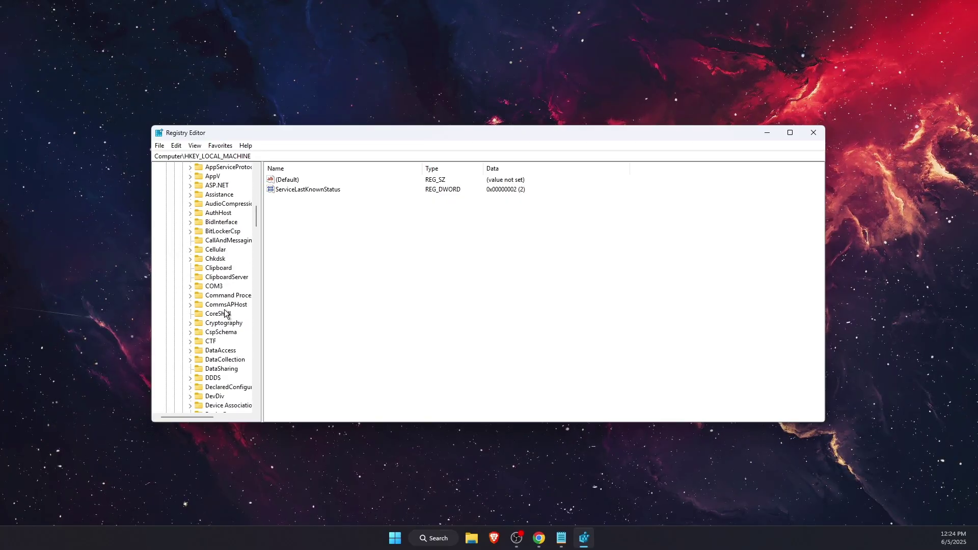
scroll(225, 313, down, 20)
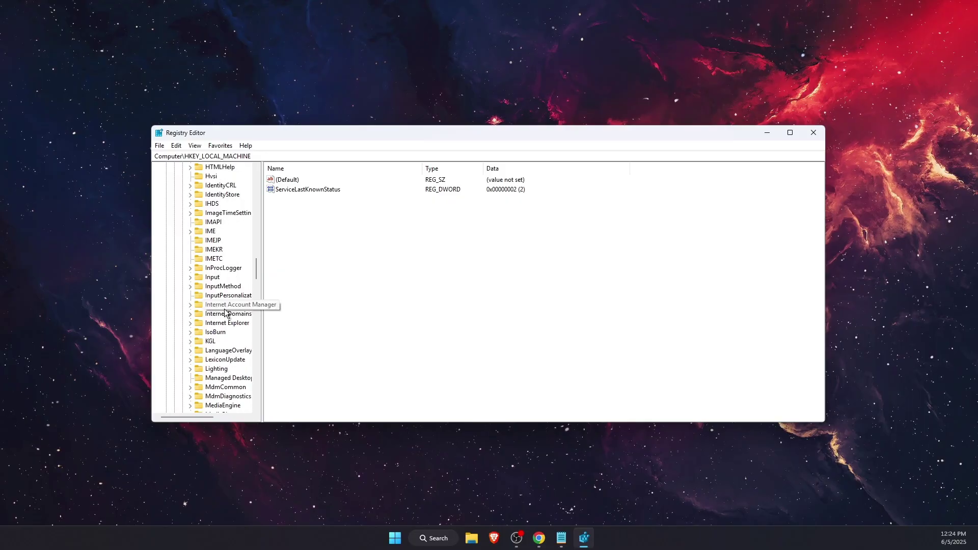
scroll(225, 312, down, 20)
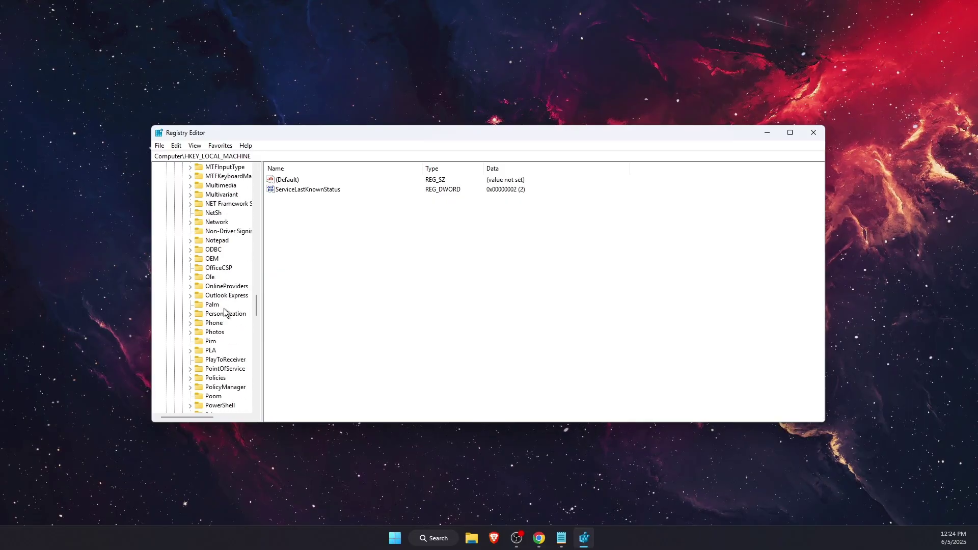
scroll(225, 312, down, 8)
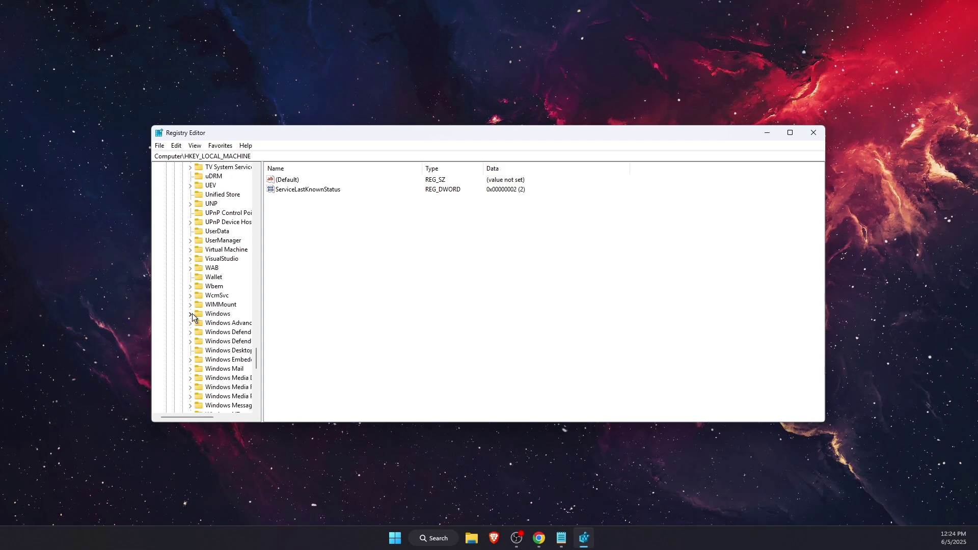
Expand Windows > CurrentVersion > Policies and select the Attachments key.
click(191, 314)
drag(180, 417, 198, 416)
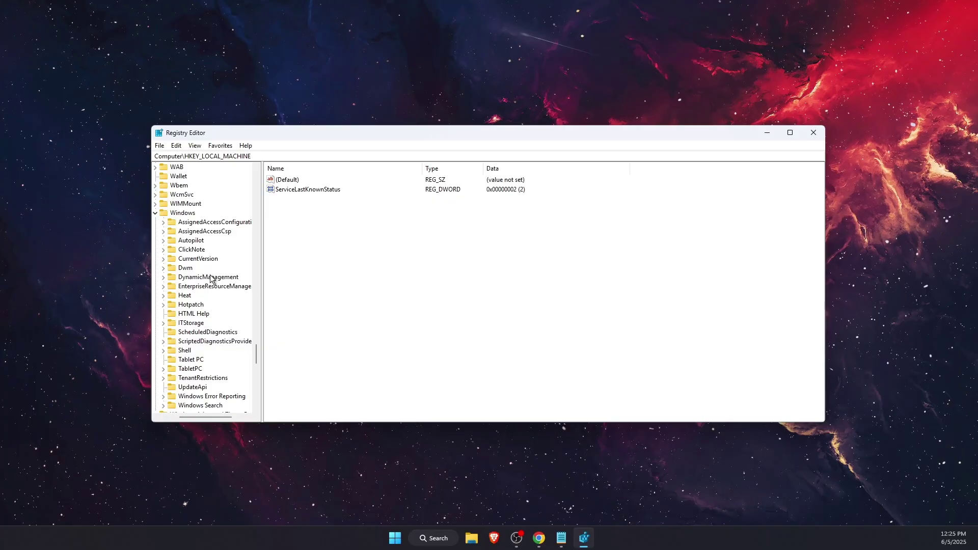
click(163, 259)
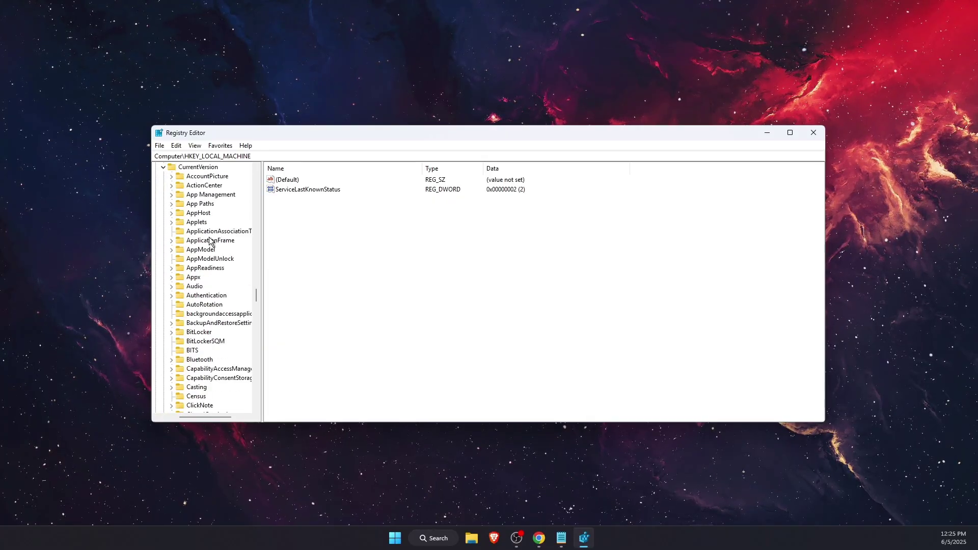
scroll(192, 345, down, 20)
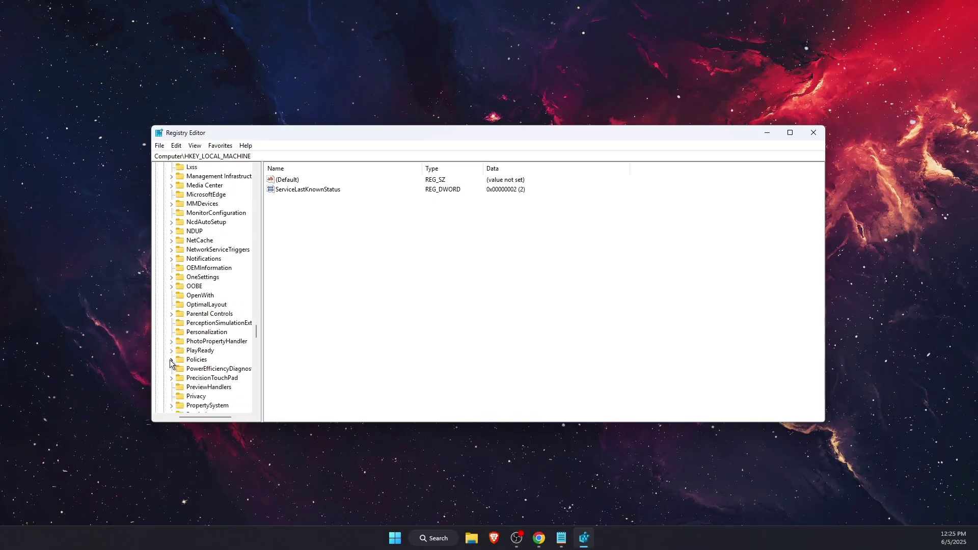
click(171, 360)
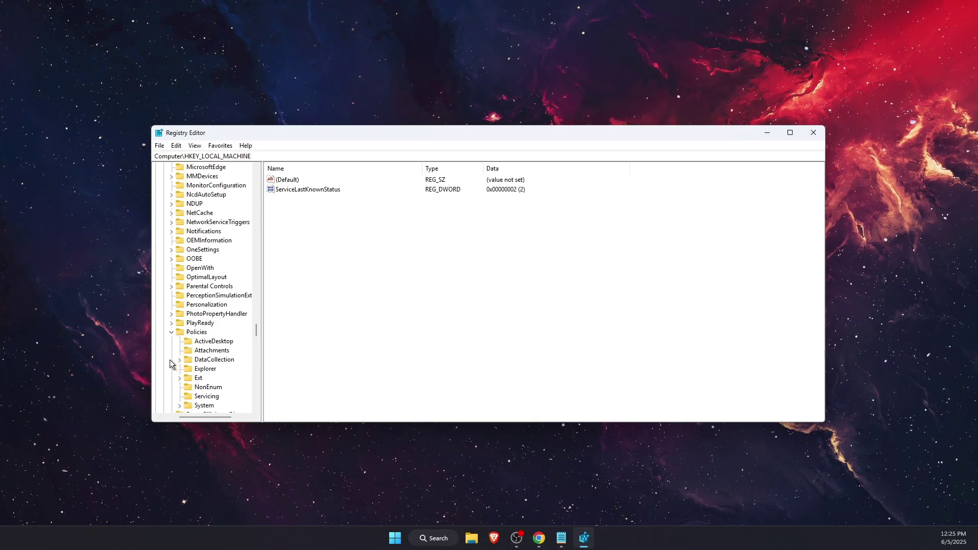
click(213, 351)
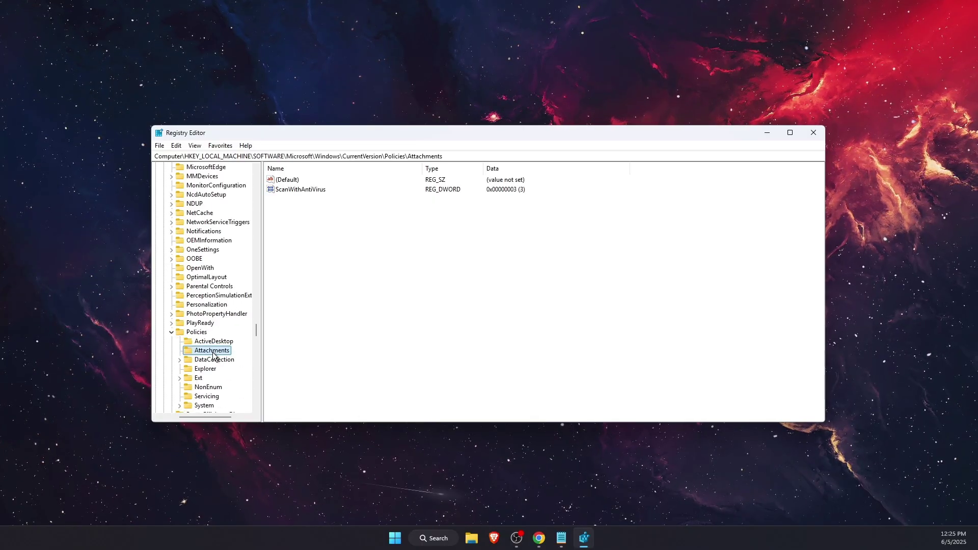
Modify ScanWithAntiVirus so its value data is 1 instead of 3.
click(294, 190)
right_click(313, 188)
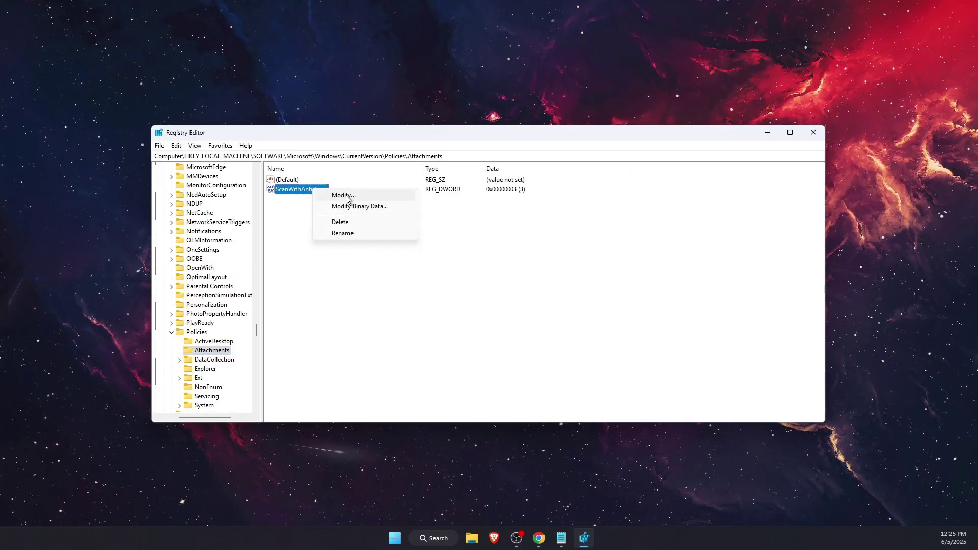
click(376, 194)
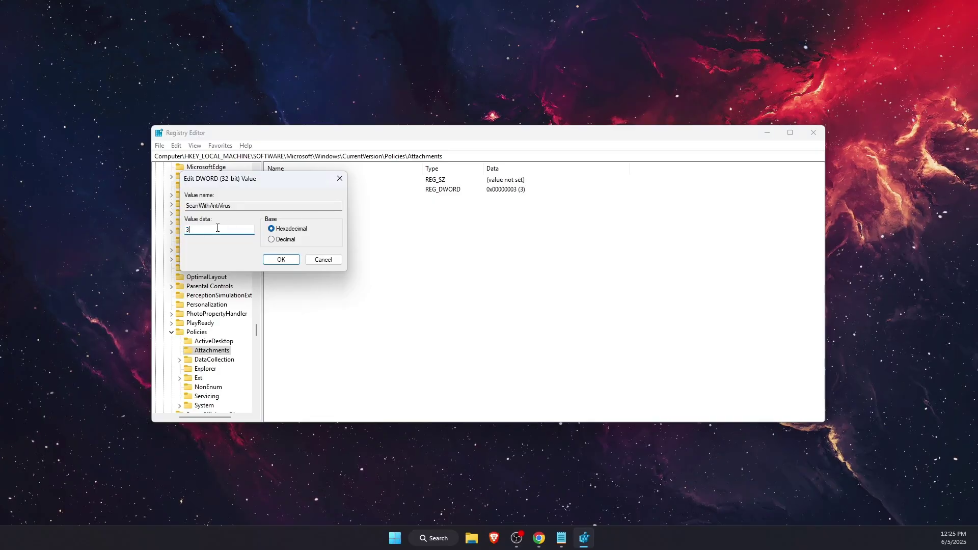
text(1)
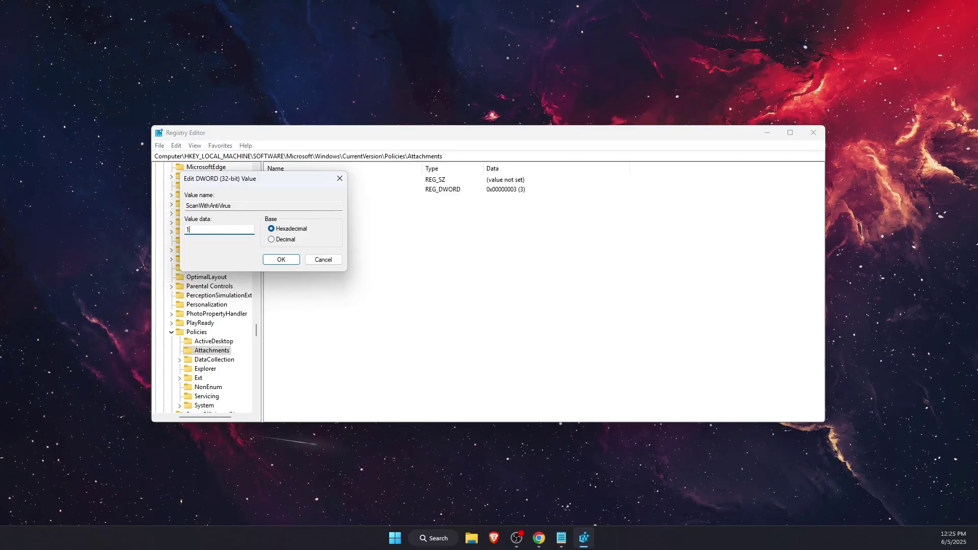
click(275, 259)
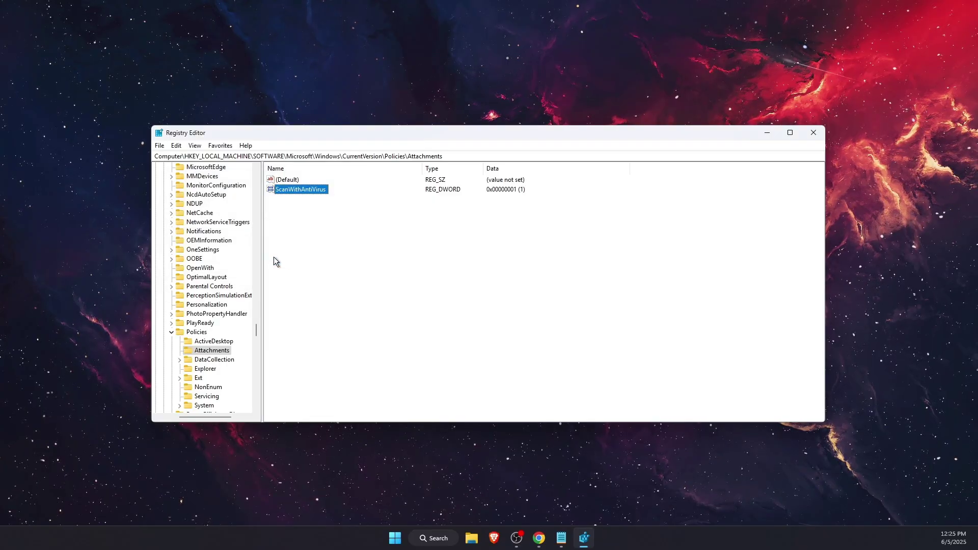
Close Registry Editor and show the Start menu's power options, ready to restart.
click(813, 133)
click(400, 541)
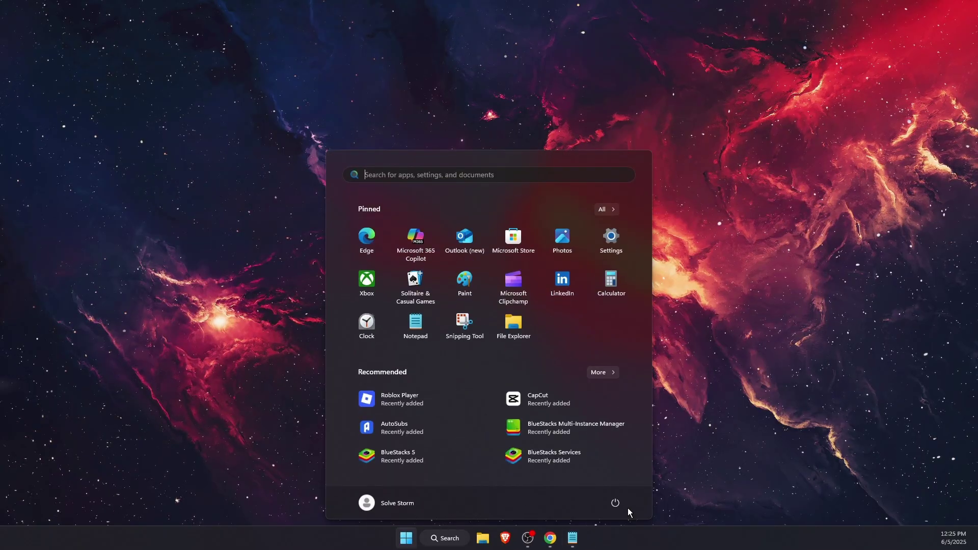
click(616, 503)
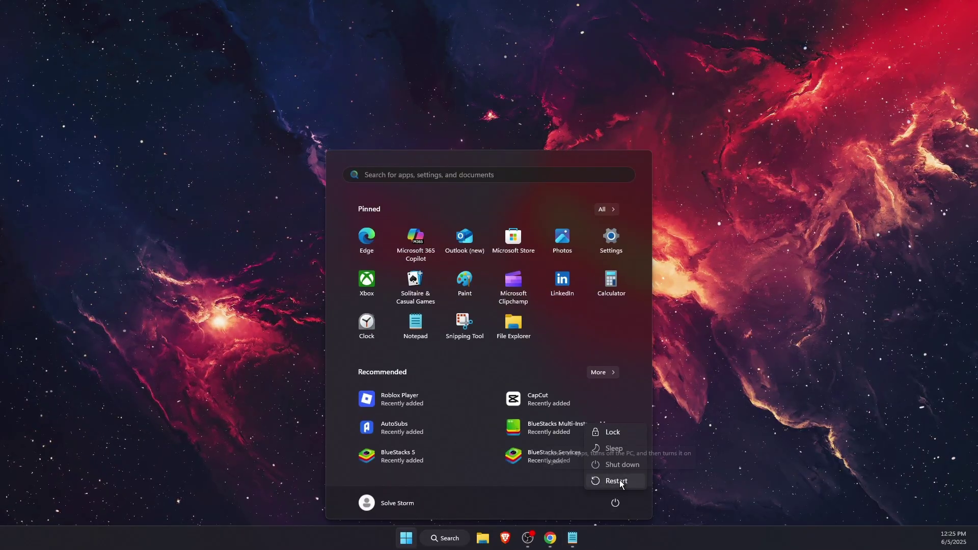